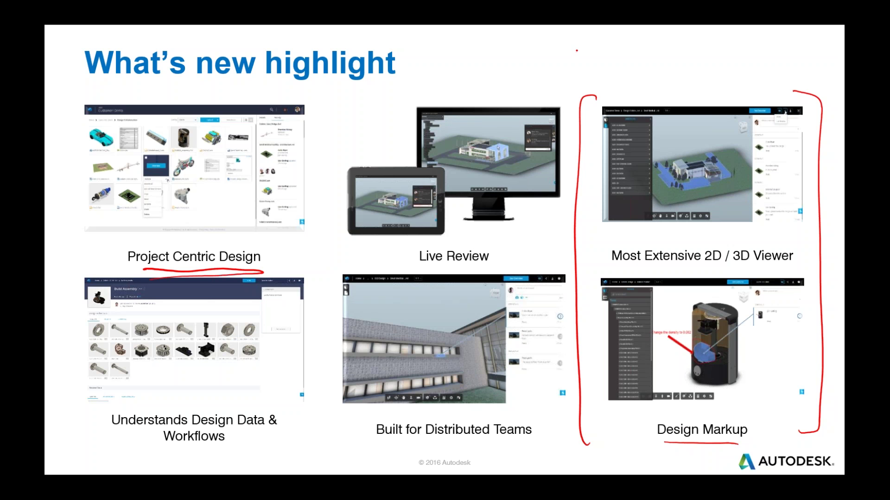
# Handwrite DWG and RVT in red ink above the slide's right column
pyautogui.moveTo(571, 45)
pyautogui.mouseDown()
pyautogui.moveTo(571, 63)
pyautogui.moveTo(616, 53)
pyautogui.moveTo(646, 59)
pyautogui.moveTo(649, 51)
pyautogui.moveTo(687, 58)
pyautogui.mouseUp()
pyautogui.moveTo(691, 41)
pyautogui.mouseDown()
pyautogui.moveTo(699, 59)
pyautogui.moveTo(710, 40)
pyautogui.mouseUp()
pyautogui.moveTo(723, 41)
pyautogui.mouseDown()
pyautogui.moveTo(726, 59)
pyautogui.moveTo(738, 36)
pyautogui.mouseUp()
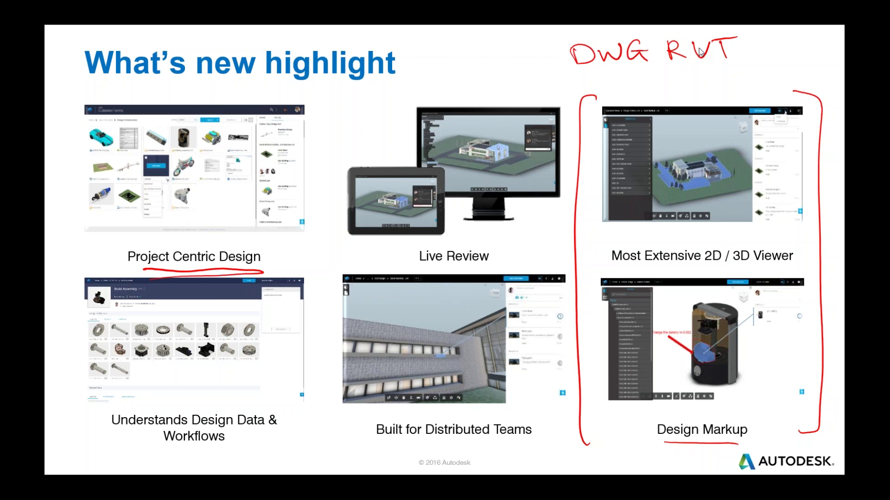
# Underline Design Markup and the 2D and 3D viewer caption in red ink
pyautogui.moveTo(721, 446)
pyautogui.mouseDown()
pyautogui.moveTo(737, 441)
pyautogui.moveTo(703, 448)
pyautogui.mouseUp()
pyautogui.moveTo(705, 263); pyautogui.dragTo(755, 264)
pyautogui.click(761, 262)
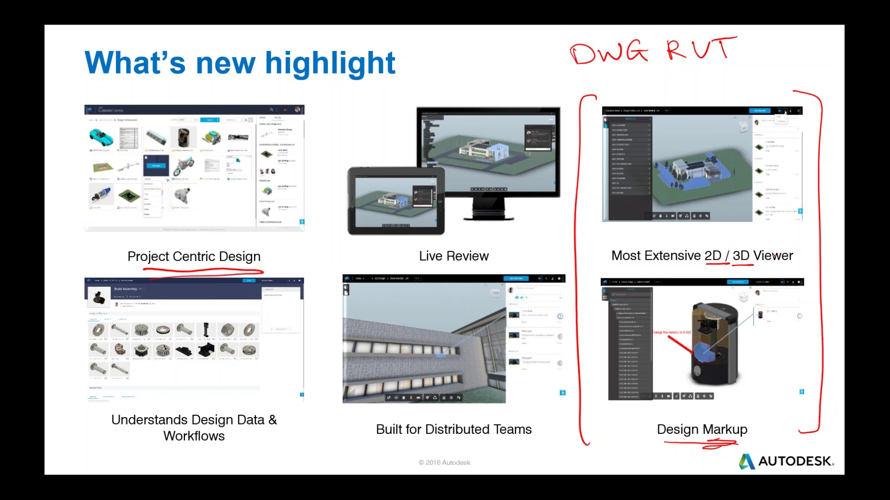
# Write PDF to the left of DWG RVT and circle it
pyautogui.moveTo(473, 48)
pyautogui.mouseDown()
pyautogui.moveTo(475, 70)
pyautogui.moveTo(476, 58)
pyautogui.mouseUp()
pyautogui.moveTo(490, 49)
pyautogui.mouseDown()
pyautogui.moveTo(491, 64)
pyautogui.moveTo(514, 60)
pyautogui.mouseUp()
pyautogui.moveTo(513, 44); pyautogui.dragTo(526, 42)
pyautogui.moveTo(515, 52)
pyautogui.mouseDown()
pyautogui.moveTo(525, 51)
pyautogui.moveTo(466, 65)
pyautogui.moveTo(531, 37)
pyautogui.mouseUp()
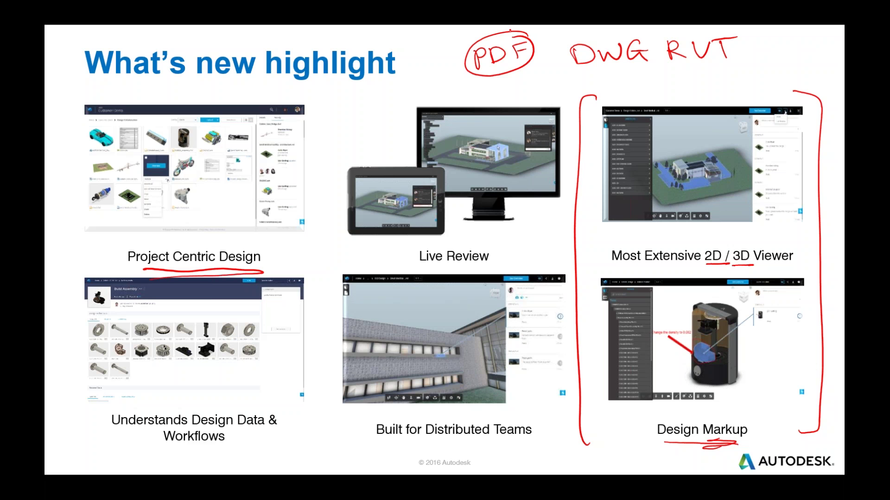
# Underline and strike through PDF, slash between DWG and RVT, underline DWG, loop the comments panel
pyautogui.moveTo(473, 80); pyautogui.dragTo(514, 78)
pyautogui.moveTo(657, 32); pyautogui.dragTo(651, 79)
pyautogui.moveTo(583, 75); pyautogui.dragTo(716, 65)
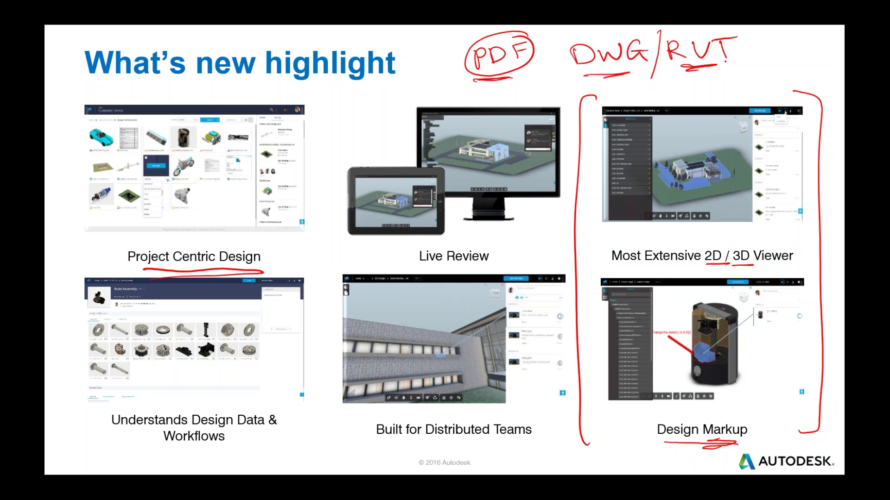
pyautogui.moveTo(536, 29); pyautogui.dragTo(474, 82)
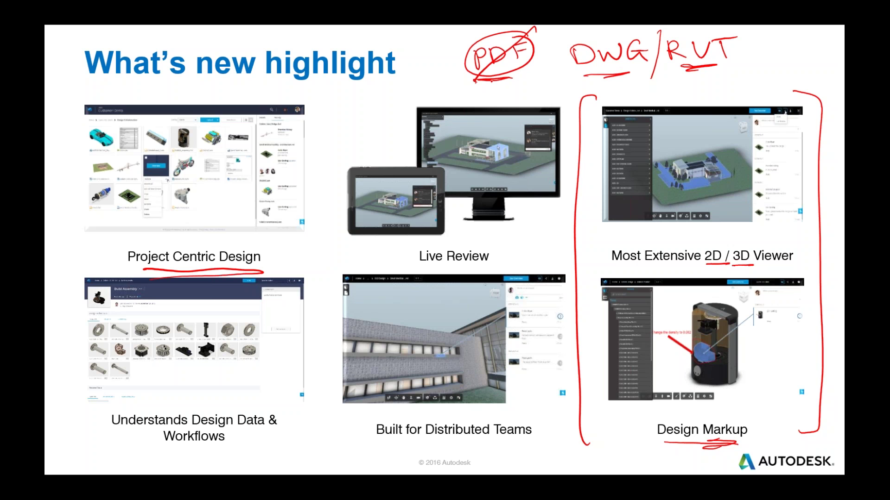
pyautogui.moveTo(755, 101)
pyautogui.mouseDown()
pyautogui.moveTo(740, 234)
pyautogui.moveTo(809, 206)
pyautogui.moveTo(744, 95)
pyautogui.mouseUp()
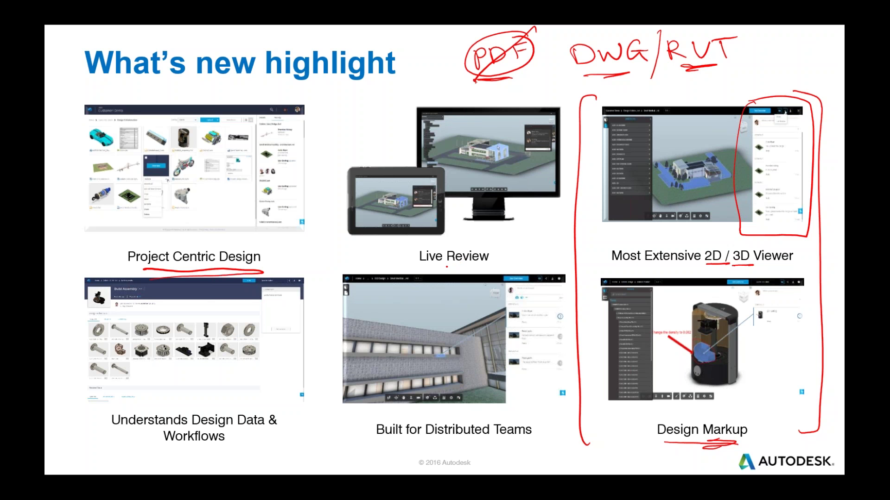
# Underline the Live Review caption, thicken the DWG/RVT underlines, and mark the monitor's corner
pyautogui.moveTo(421, 265); pyautogui.dragTo(490, 267)
pyautogui.moveTo(578, 78)
pyautogui.mouseDown()
pyautogui.moveTo(726, 68)
pyautogui.moveTo(683, 74)
pyautogui.mouseUp()
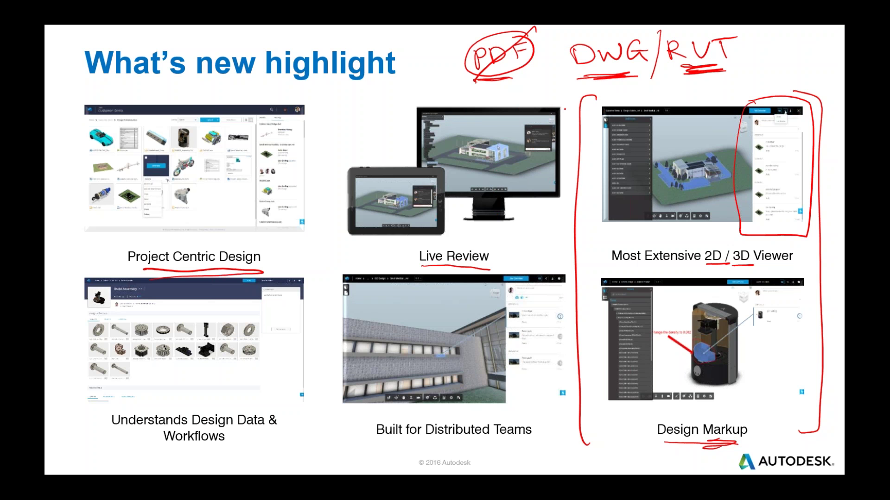
pyautogui.moveTo(564, 105)
pyautogui.mouseDown()
pyautogui.moveTo(550, 107)
pyautogui.moveTo(565, 122)
pyautogui.moveTo(558, 111)
pyautogui.mouseUp()
# Draw a line from the monitor to PDF and the tablet, then circle both buildings
pyautogui.moveTo(546, 123)
pyautogui.mouseDown()
pyautogui.moveTo(509, 96)
pyautogui.moveTo(492, 100)
pyautogui.moveTo(510, 98)
pyautogui.moveTo(527, 83)
pyautogui.mouseUp()
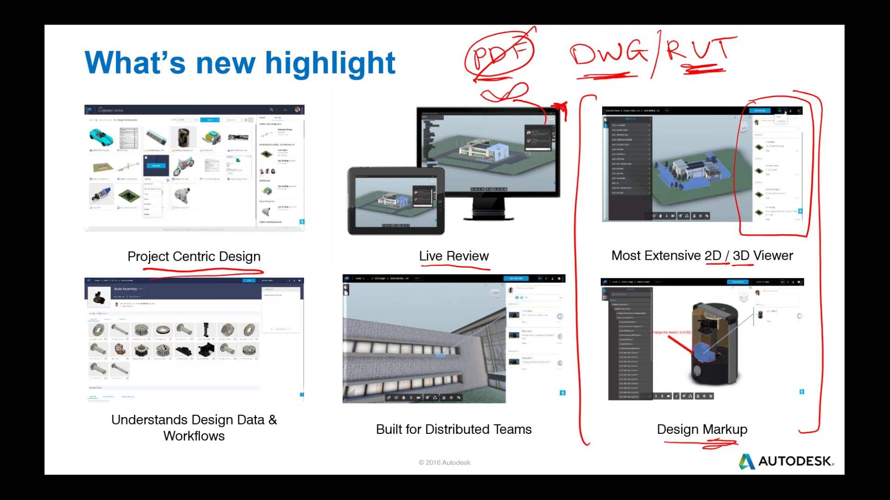
pyautogui.moveTo(482, 93)
pyautogui.mouseDown()
pyautogui.moveTo(420, 93)
pyautogui.moveTo(367, 163)
pyautogui.mouseUp()
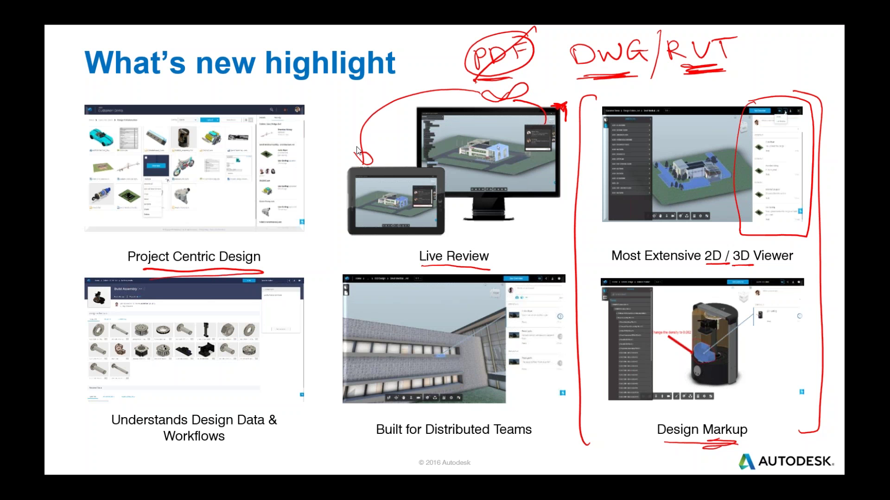
pyautogui.moveTo(476, 131); pyautogui.dragTo(492, 168)
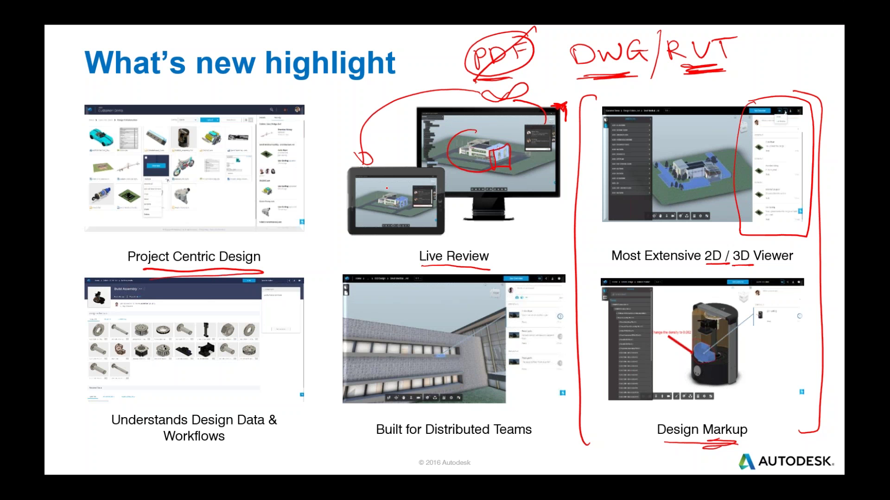
pyautogui.moveTo(389, 187)
pyautogui.mouseDown()
pyautogui.moveTo(383, 219)
pyautogui.moveTo(406, 196)
pyautogui.moveTo(409, 207)
pyautogui.mouseUp()
# Draw a red checkmark on the chat panel in the Live Review monitor screenshot
pyautogui.moveTo(525, 120); pyautogui.dragTo(540, 117)
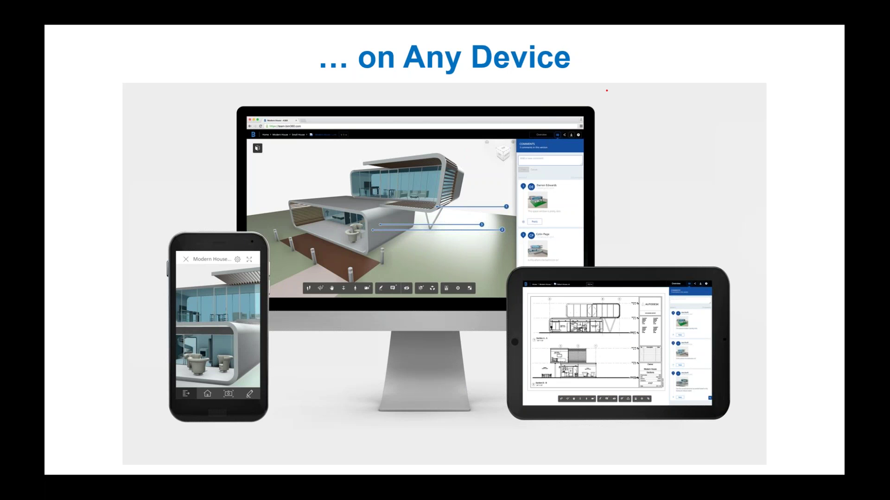
# Point a line at the monitor's corner, write iOS beside it, and mark the tablet and phone
pyautogui.moveTo(607, 90)
pyautogui.mouseDown()
pyautogui.moveTo(585, 105)
pyautogui.moveTo(594, 103)
pyautogui.mouseUp()
pyautogui.moveTo(656, 224)
pyautogui.mouseDown()
pyautogui.moveTo(678, 231)
pyautogui.moveTo(633, 252)
pyautogui.mouseUp()
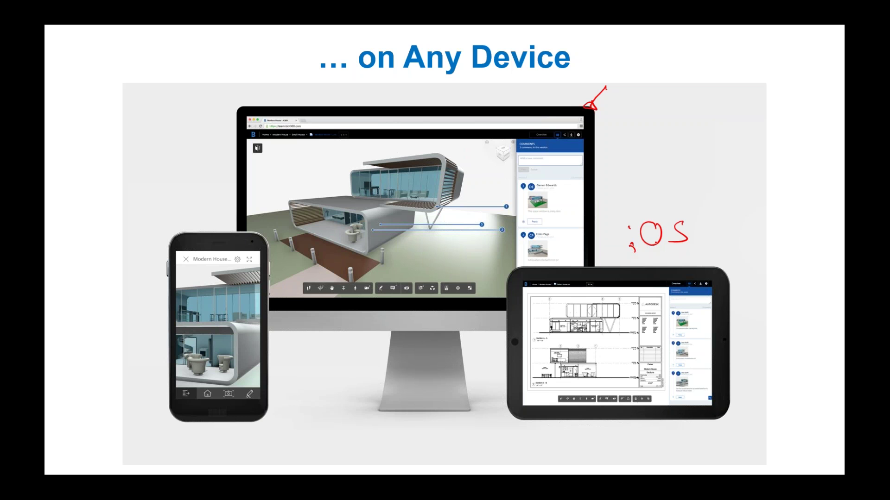
pyautogui.moveTo(499, 397)
pyautogui.mouseDown()
pyautogui.moveTo(499, 412)
pyautogui.moveTo(516, 427)
pyautogui.mouseUp()
pyautogui.moveTo(279, 397)
pyautogui.mouseDown()
pyautogui.moveTo(281, 420)
pyautogui.moveTo(258, 435)
pyautogui.mouseUp()
# Handwrite 'on/off:' after iOS in red ink
pyautogui.moveTo(712, 241)
pyautogui.mouseDown()
pyautogui.moveTo(744, 230)
pyautogui.moveTo(736, 257)
pyautogui.moveTo(762, 249)
pyautogui.mouseUp()
pyautogui.moveTo(769, 227); pyautogui.dragTo(772, 249)
pyautogui.moveTo(777, 227); pyautogui.dragTo(774, 250)
pyautogui.moveTo(784, 242); pyautogui.dragTo(785, 241)
pyautogui.moveTo(788, 248); pyautogui.dragTo(788, 248)
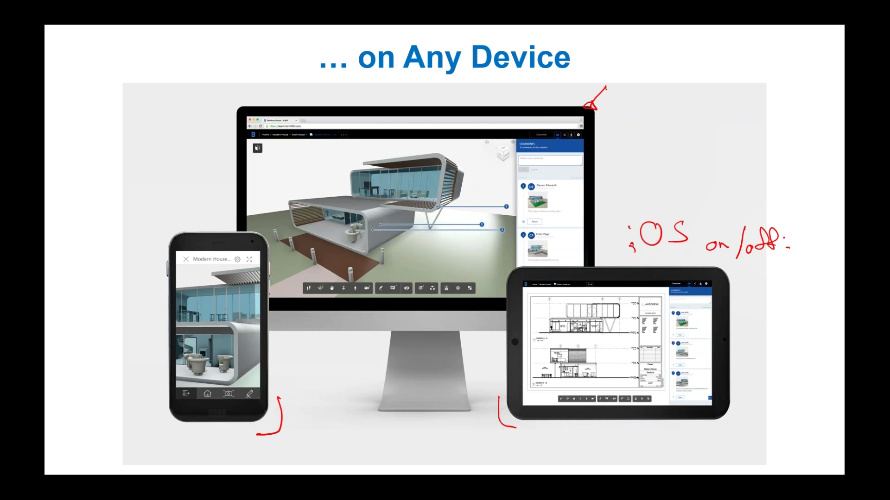
# Draw a mark above the phone and an arrow pointing at the tablet
pyautogui.moveTo(177, 223)
pyautogui.mouseDown()
pyautogui.moveTo(190, 210)
pyautogui.moveTo(176, 234)
pyautogui.mouseUp()
pyautogui.moveTo(180, 203); pyautogui.dragTo(179, 227)
pyautogui.moveTo(166, 224); pyautogui.dragTo(194, 213)
pyautogui.moveTo(198, 212); pyautogui.dragTo(199, 212)
pyautogui.moveTo(771, 282)
pyautogui.mouseDown()
pyautogui.moveTo(740, 295)
pyautogui.moveTo(750, 301)
pyautogui.mouseUp()
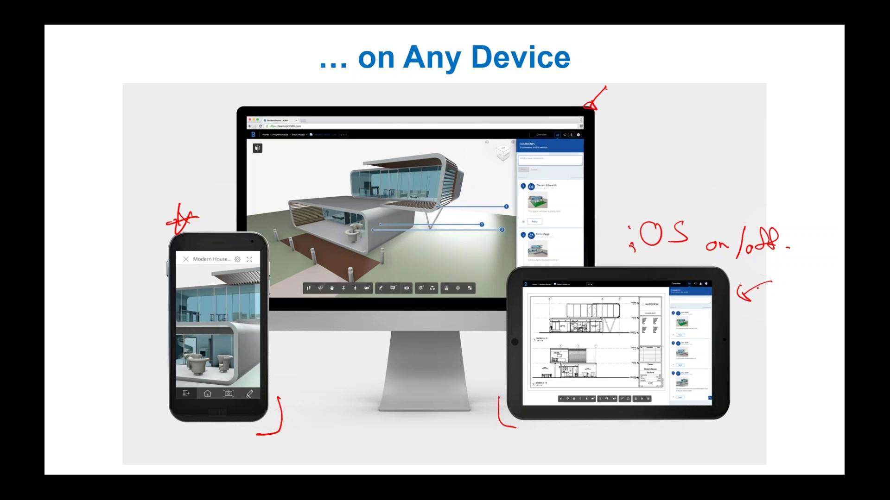
# Circle the monitor, tablet and phone viewer toolbars, then erase all ink from the slide
pyautogui.moveTo(299, 303)
pyautogui.mouseDown()
pyautogui.moveTo(289, 276)
pyautogui.moveTo(275, 275)
pyautogui.mouseUp()
pyautogui.moveTo(550, 393)
pyautogui.mouseDown()
pyautogui.moveTo(550, 408)
pyautogui.moveTo(571, 406)
pyautogui.moveTo(542, 404)
pyautogui.mouseUp()
pyautogui.moveTo(164, 381)
pyautogui.mouseDown()
pyautogui.moveTo(165, 408)
pyautogui.moveTo(161, 382)
pyautogui.moveTo(176, 394)
pyautogui.mouseUp()
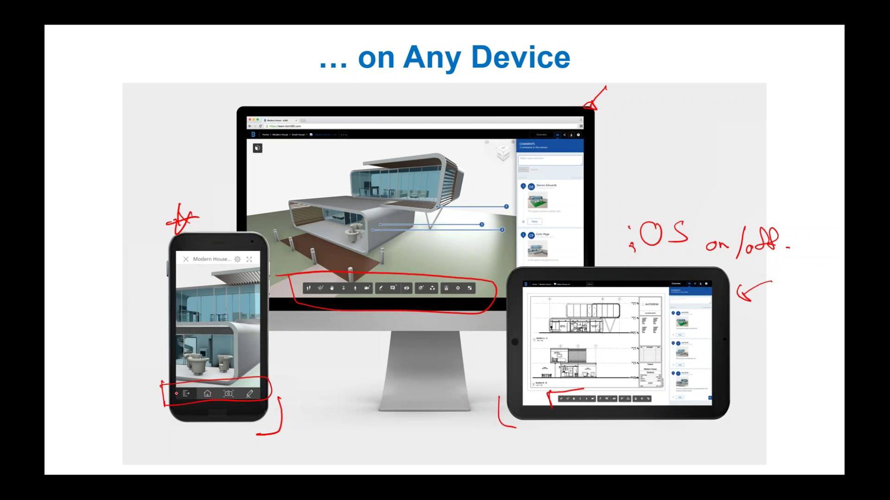
pyautogui.press('e')
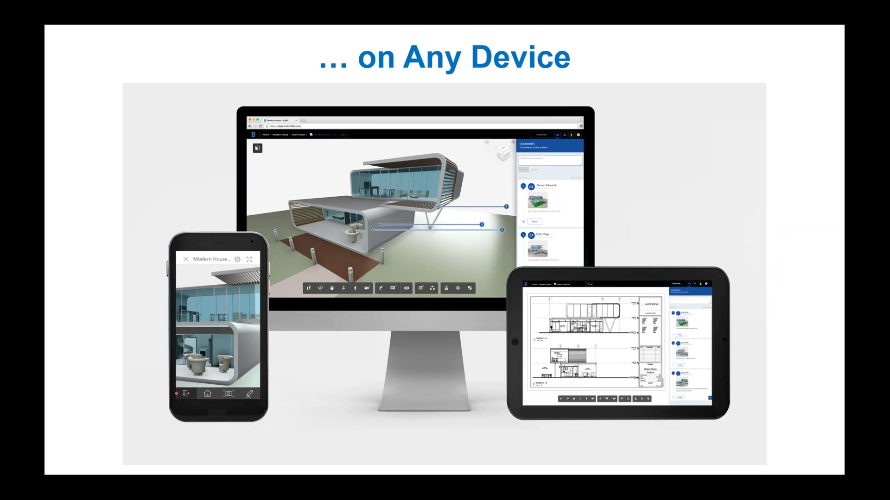
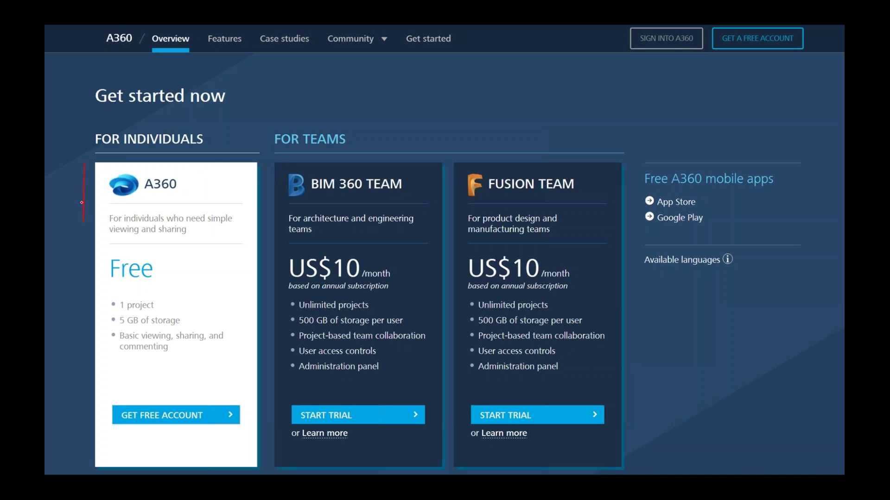
# Write 'Pers.' by A360, bracket BIM 360 TEAM, tick three of its features, strike through FUSION TEAM
pyautogui.moveTo(191, 182)
pyautogui.mouseDown()
pyautogui.moveTo(198, 191)
pyautogui.moveTo(227, 187)
pyautogui.moveTo(227, 194)
pyautogui.mouseUp()
pyautogui.moveTo(273, 160); pyautogui.dragTo(275, 205)
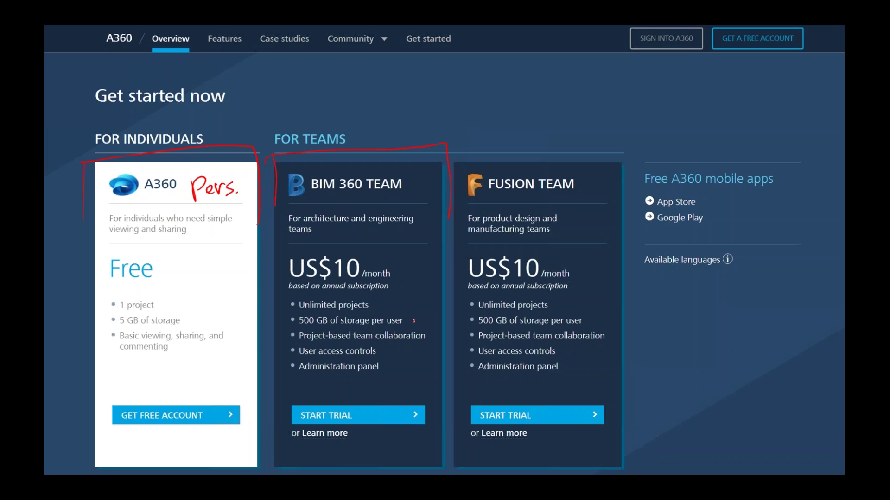
pyautogui.moveTo(406, 318); pyautogui.dragTo(420, 314)
pyautogui.moveTo(377, 303); pyautogui.dragTo(398, 291)
pyautogui.moveTo(388, 349)
pyautogui.mouseDown()
pyautogui.moveTo(402, 346)
pyautogui.moveTo(413, 358)
pyautogui.mouseUp()
pyautogui.moveTo(464, 169); pyautogui.dragTo(601, 450)
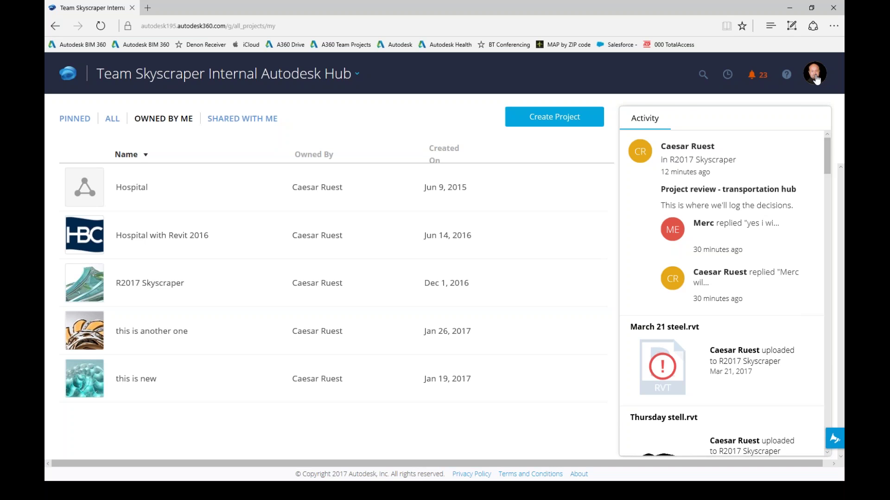
# Open the profile avatar menu and scroll through the Signed into hub list
pyautogui.click(816, 80)
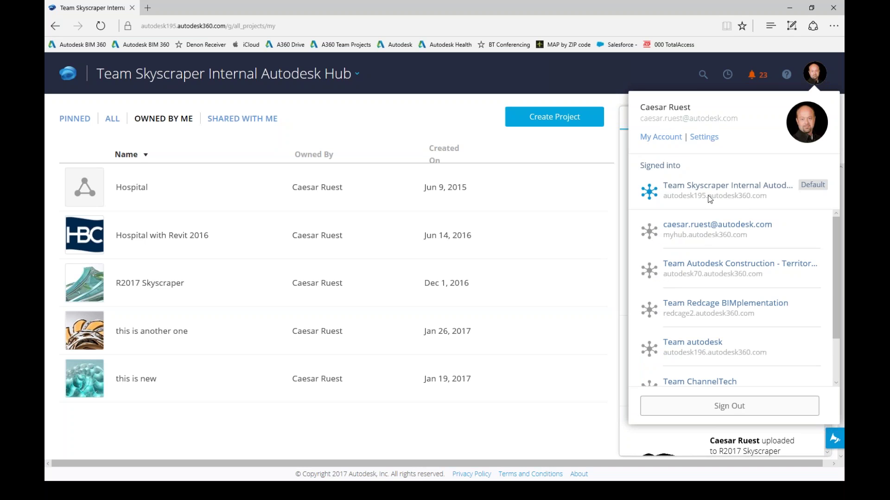
pyautogui.moveTo(836, 283); pyautogui.dragTo(839, 329)
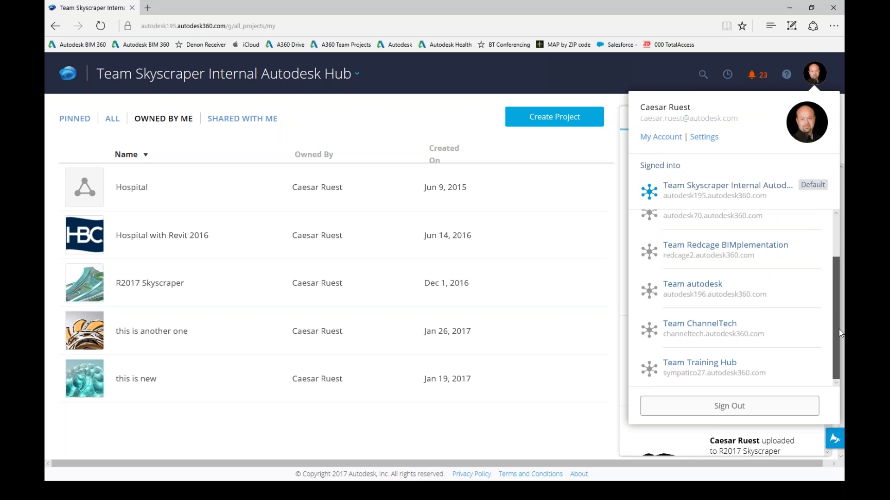
pyautogui.scroll(2, 839, 328)
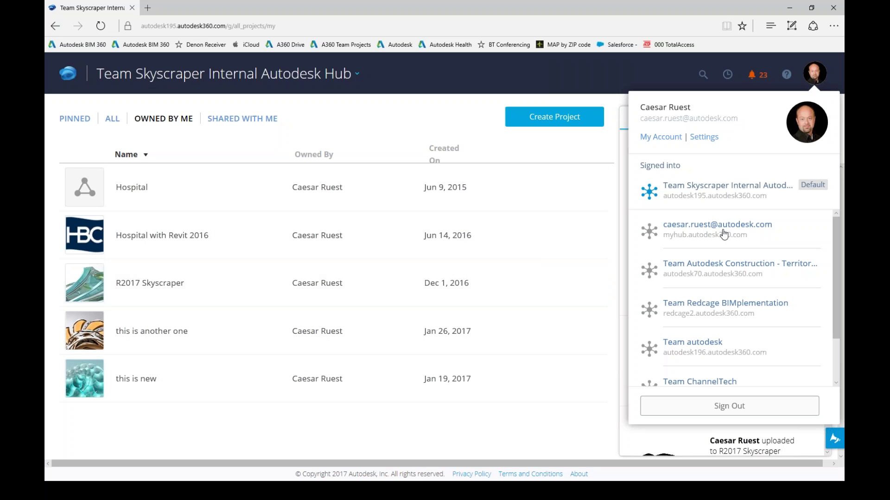
# Visit the empty personal myhub, then return to Team Skyscraper Internal Autodesk Hub
pyautogui.click(705, 230)
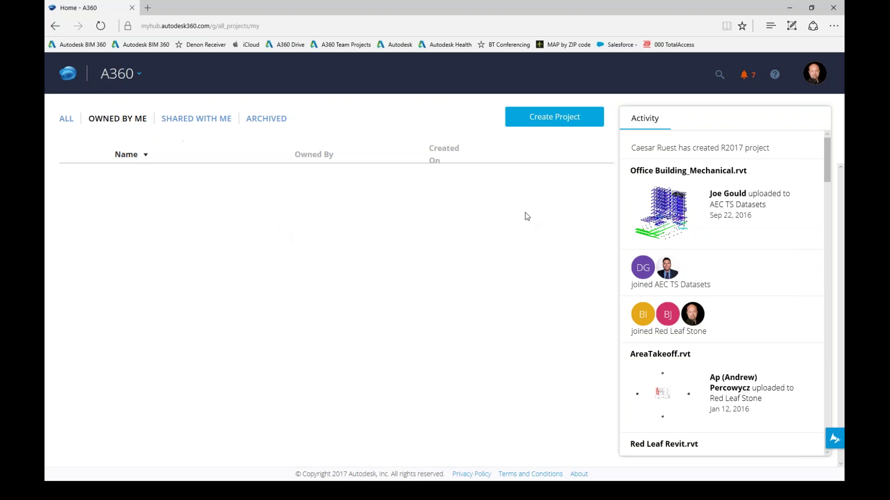
pyautogui.click(817, 75)
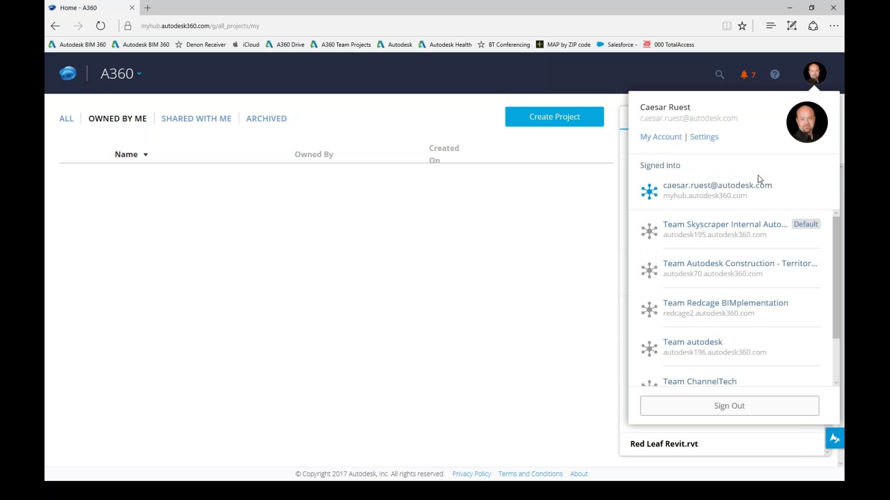
pyautogui.click(706, 227)
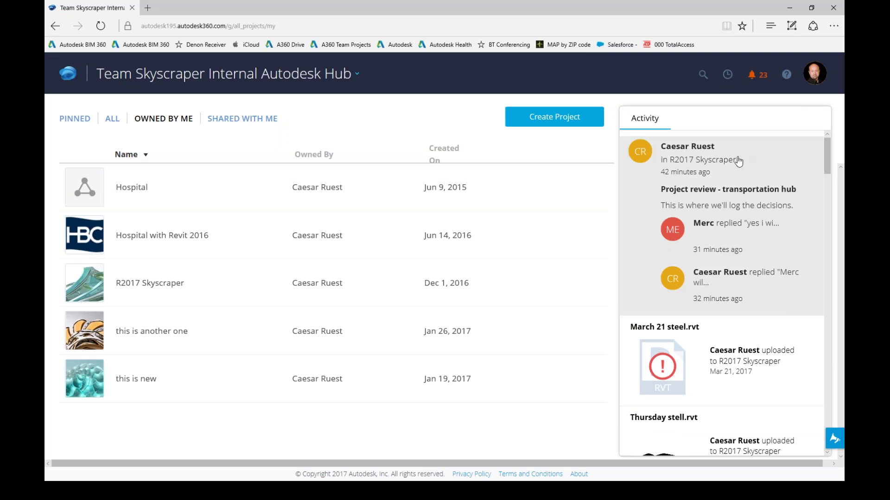
pyautogui.scroll(-8, 784, 344)
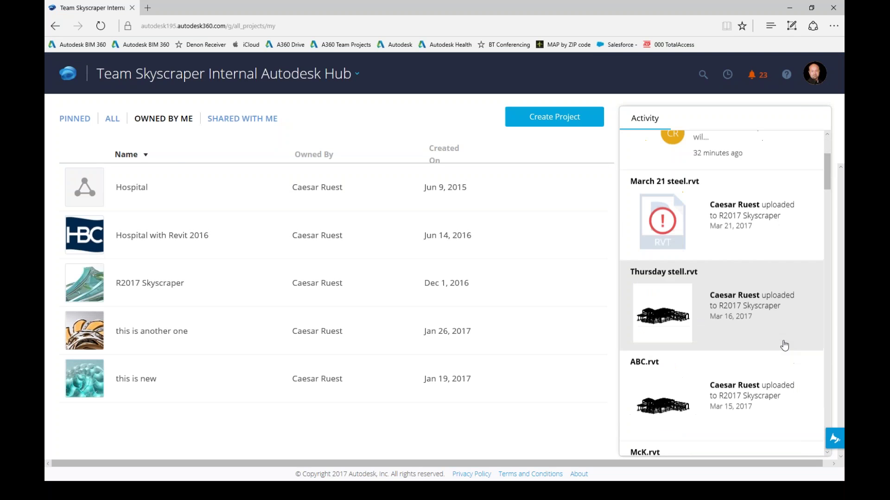
pyautogui.scroll(-6, 783, 346)
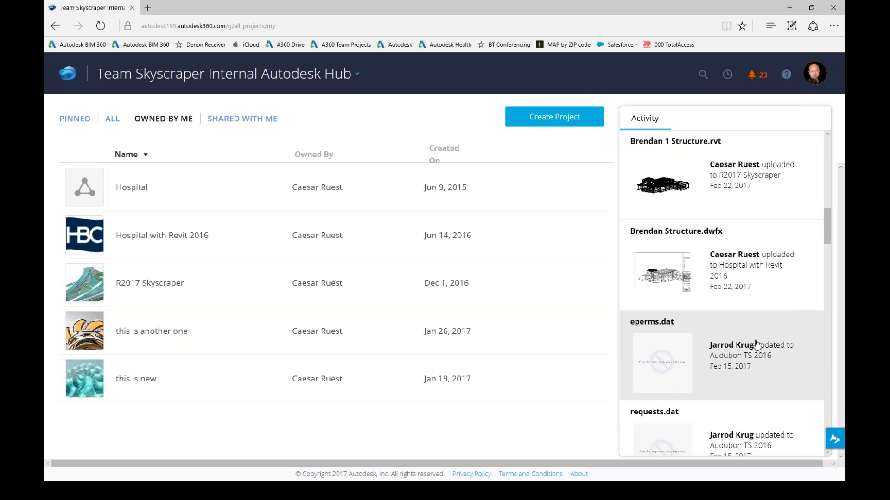
pyautogui.scroll(-2, 753, 366)
pyautogui.scroll(-4, 752, 356)
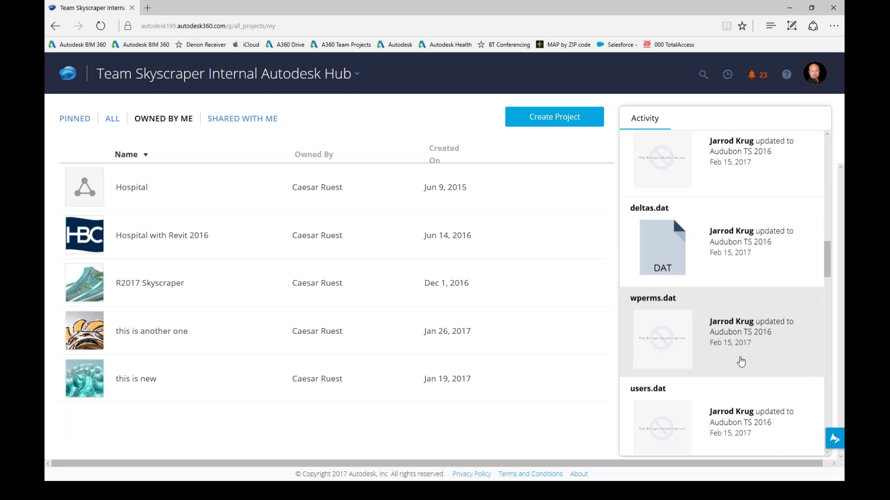
pyautogui.scroll(7, 740, 362)
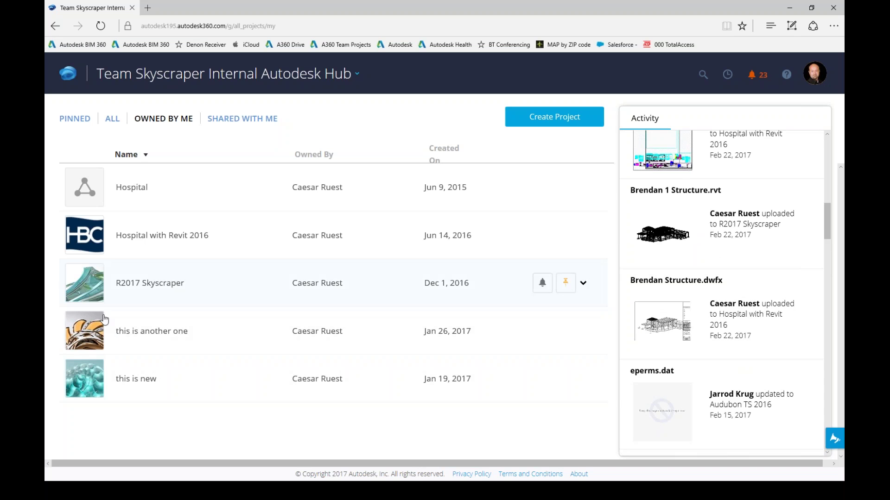
# Open R2017 Skyscraper, scroll its Project Members list, and show the Activity feed
pyautogui.click(132, 289)
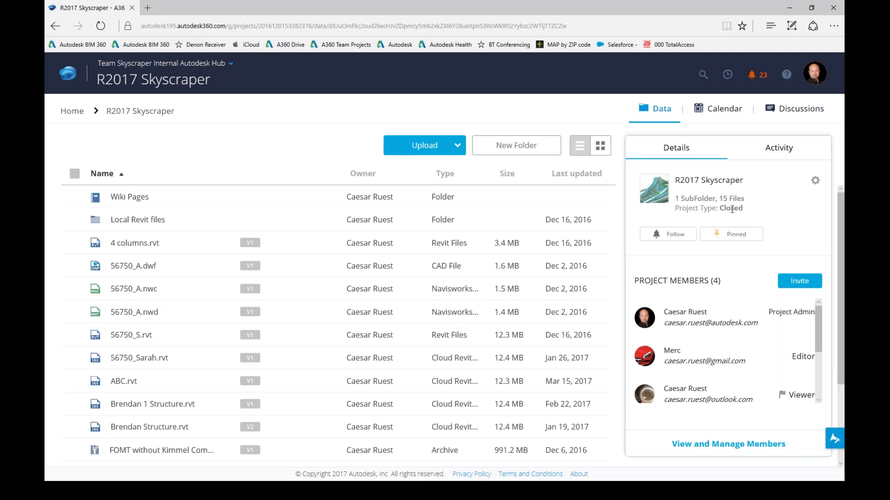
pyautogui.scroll(-1, 725, 403)
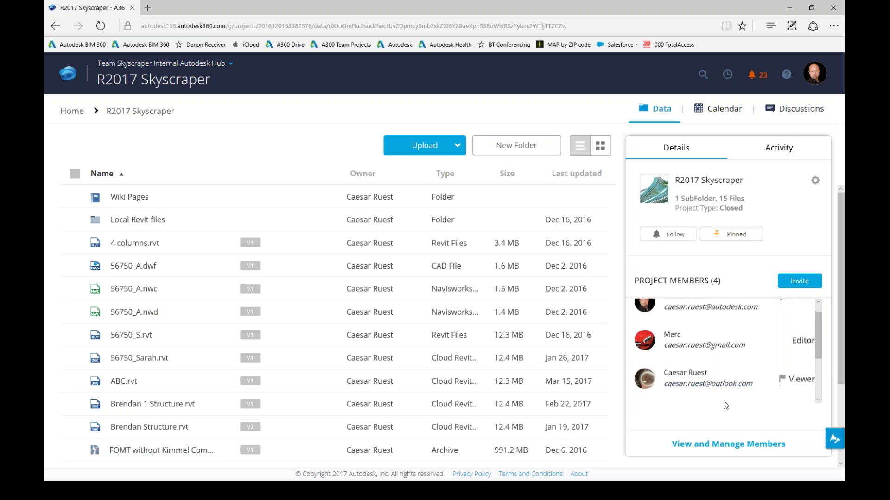
pyautogui.scroll(1, 728, 391)
pyautogui.scroll(-2, 729, 391)
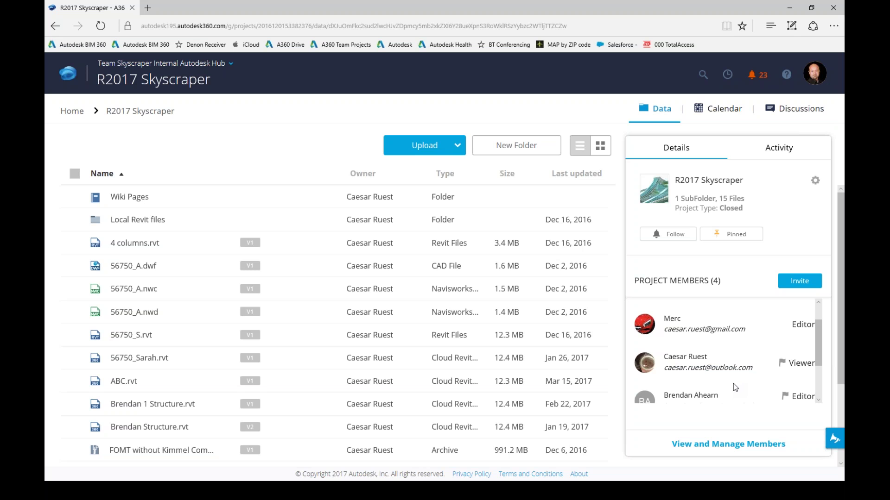
pyautogui.click(788, 150)
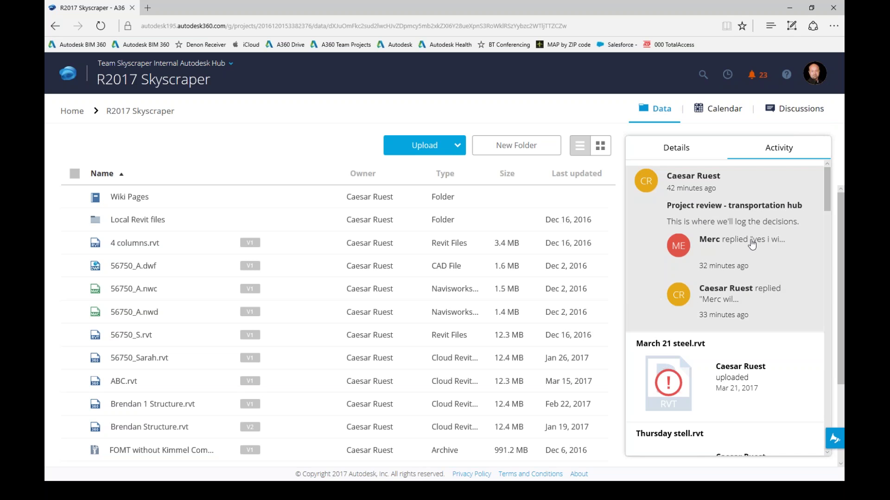
pyautogui.scroll(-3, 762, 324)
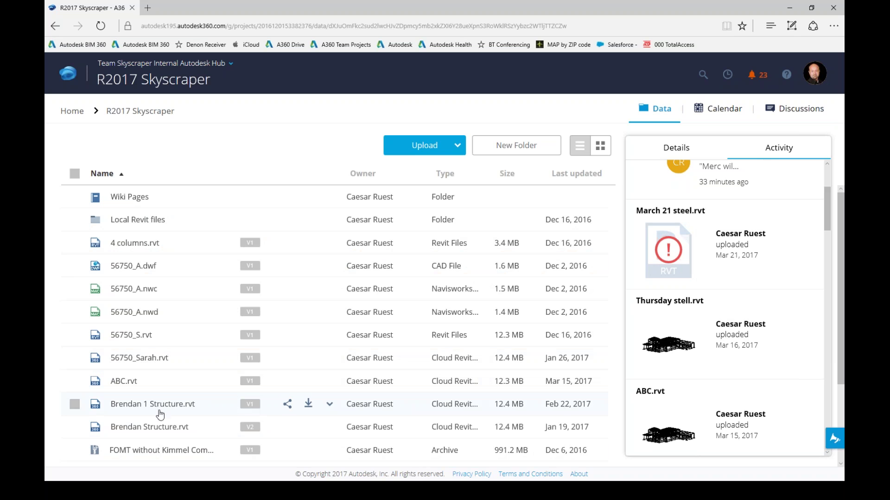
# Switch R2017 Skyscraper files to grid view and browse thumbnails like McK.rvt and Structure.rvt
pyautogui.click(595, 147)
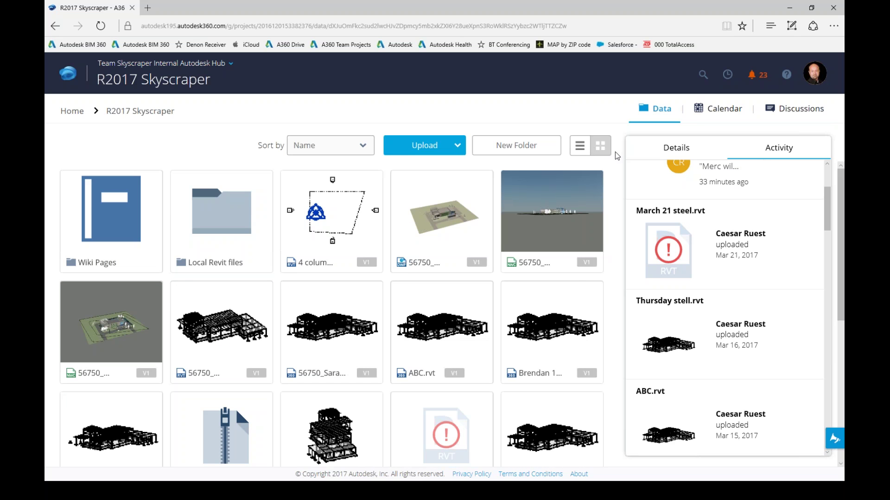
pyautogui.moveTo(572, 310)
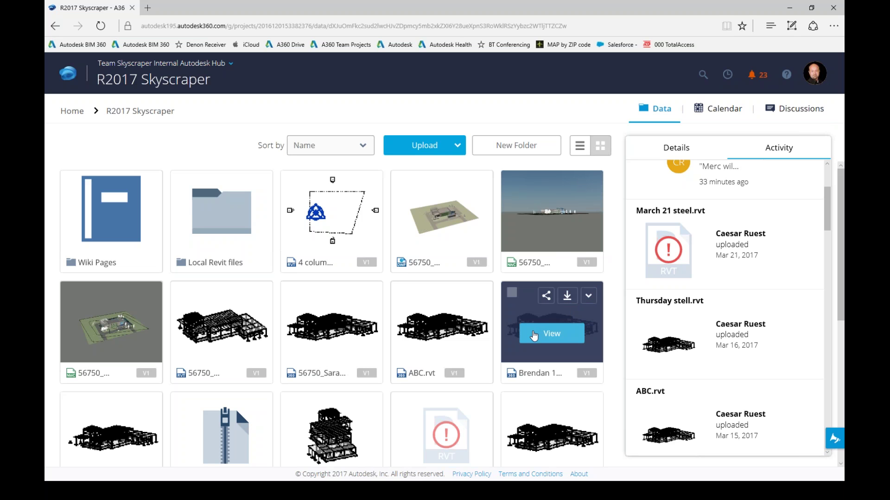
pyautogui.scroll(-1, 533, 336)
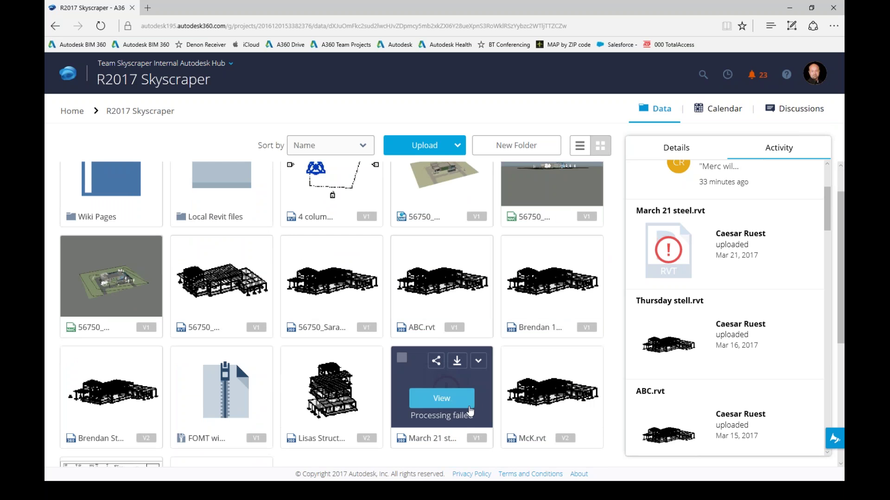
pyautogui.scroll(-2, 470, 410)
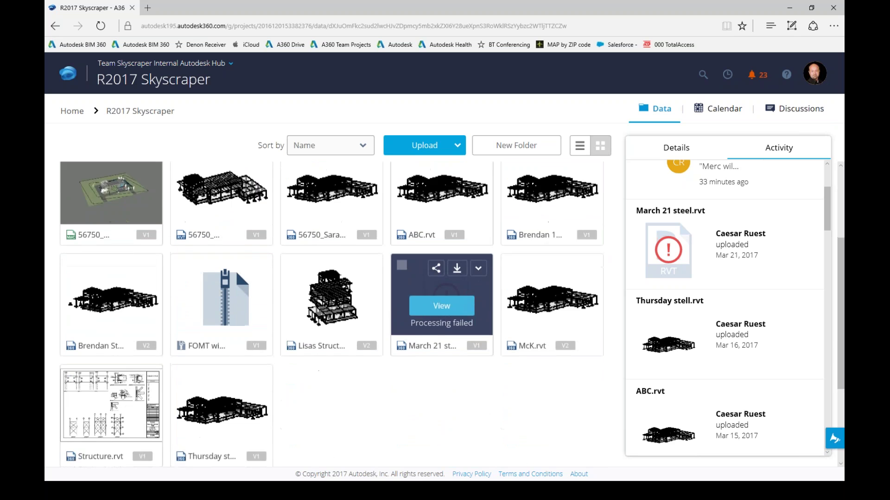
pyautogui.scroll(-1, 426, 410)
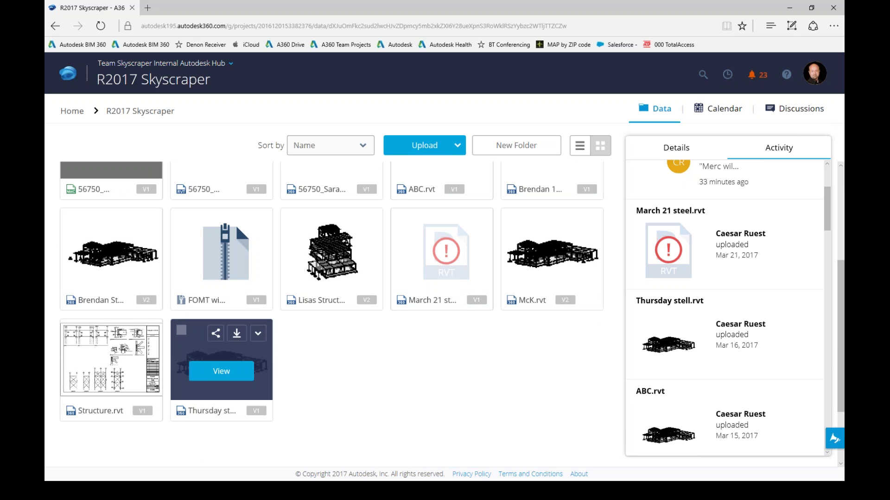
pyautogui.moveTo(150, 307)
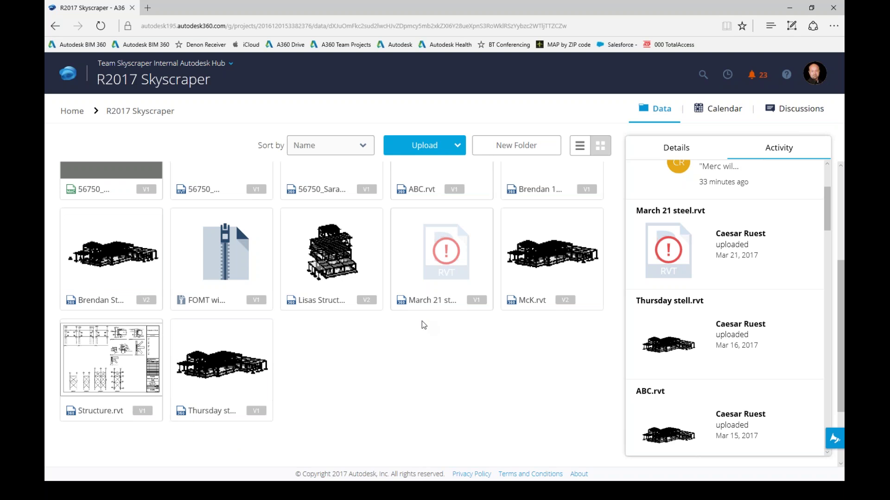
pyautogui.moveTo(225, 274)
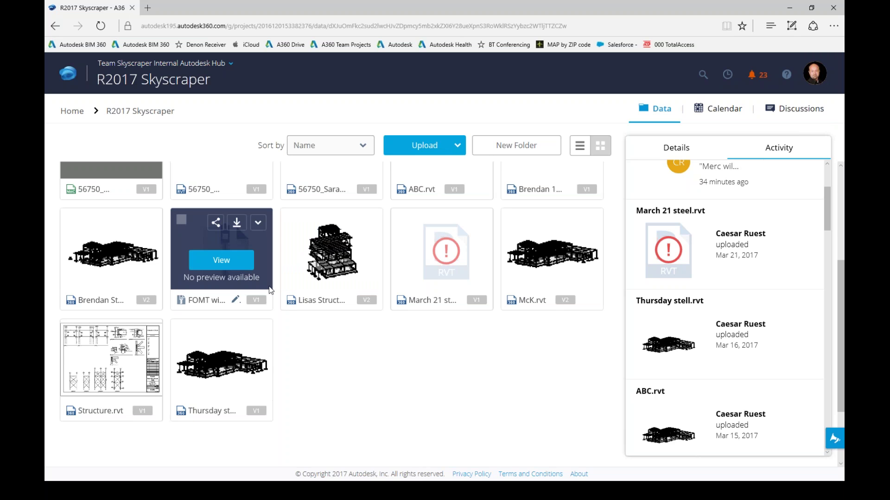
pyautogui.scroll(2, 402, 374)
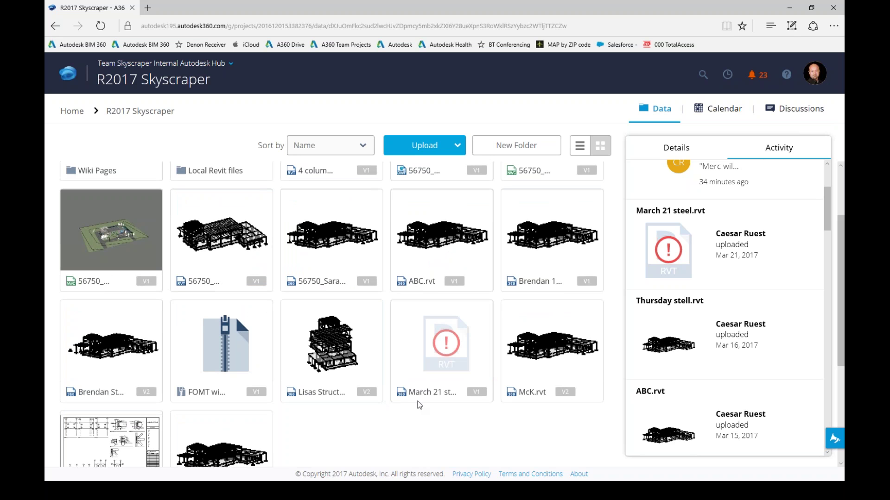
pyautogui.moveTo(111, 353)
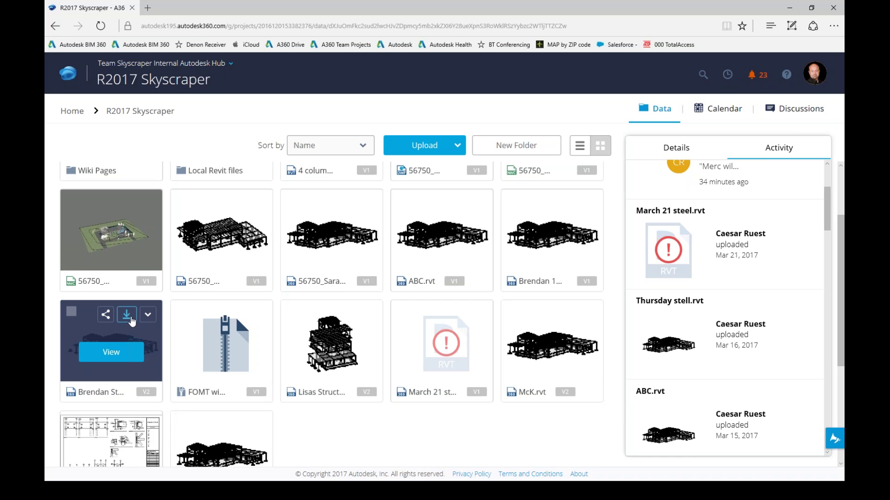
pyautogui.click(148, 316)
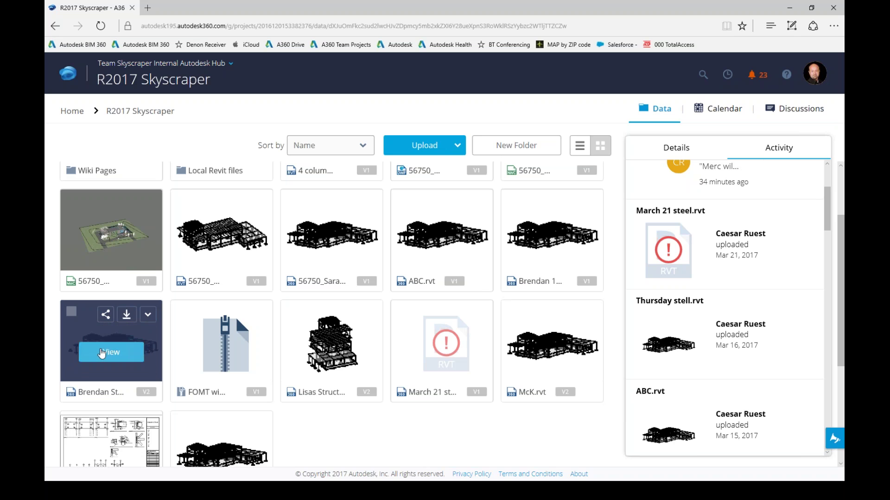
# Open the Brendan Structure model in the 3D viewer and orbit it to the right-back view
pyautogui.click(109, 352)
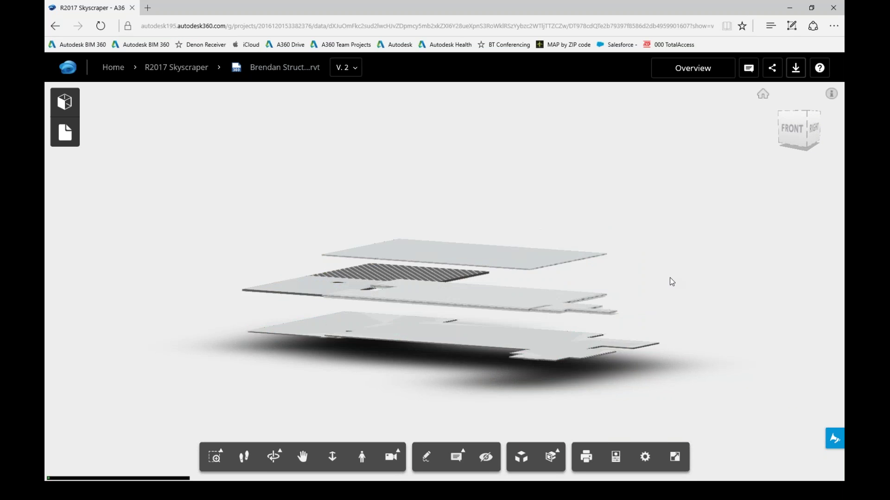
pyautogui.moveTo(669, 277); pyautogui.dragTo(438, 290)
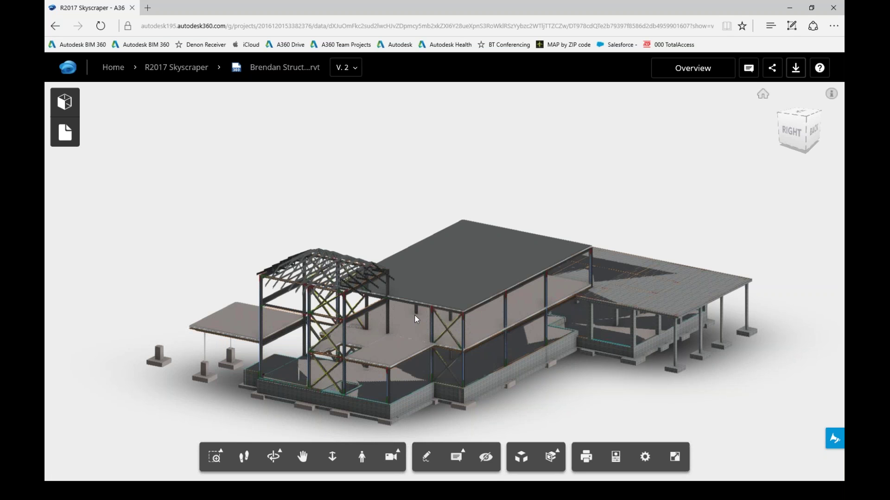
# Show the Brendan Structure.rvt overview with its 12.4 MB size, one 3D view and 9 sheets
pyautogui.click(690, 69)
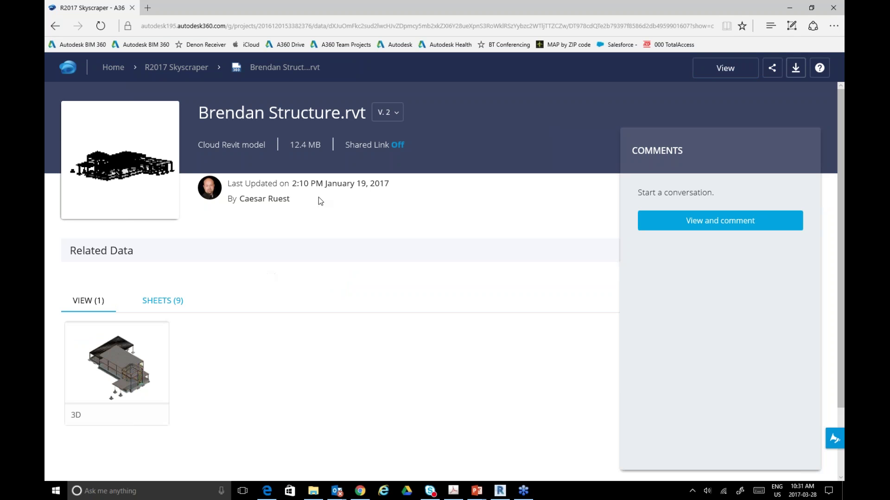
# List the SHEETS (9) of Brendan Structure.rvt, including S101 Footing Plan and S103 Roof Framing
pyautogui.click(165, 305)
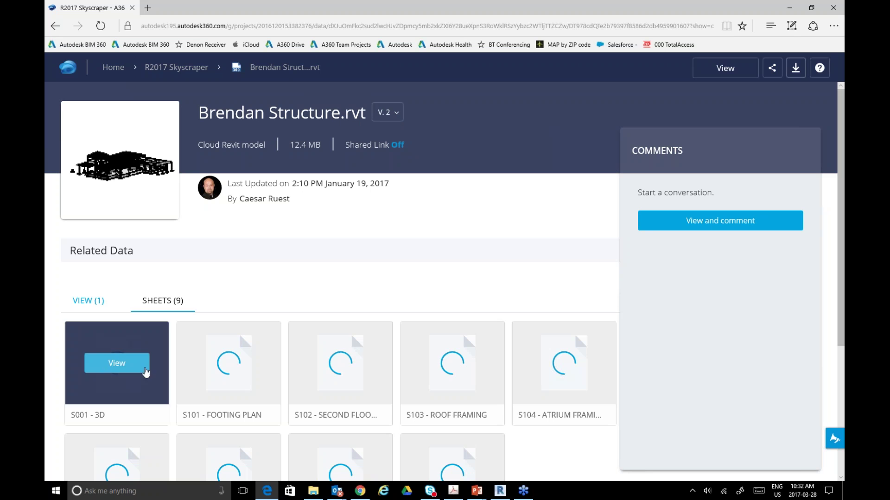
pyautogui.moveTo(449, 389)
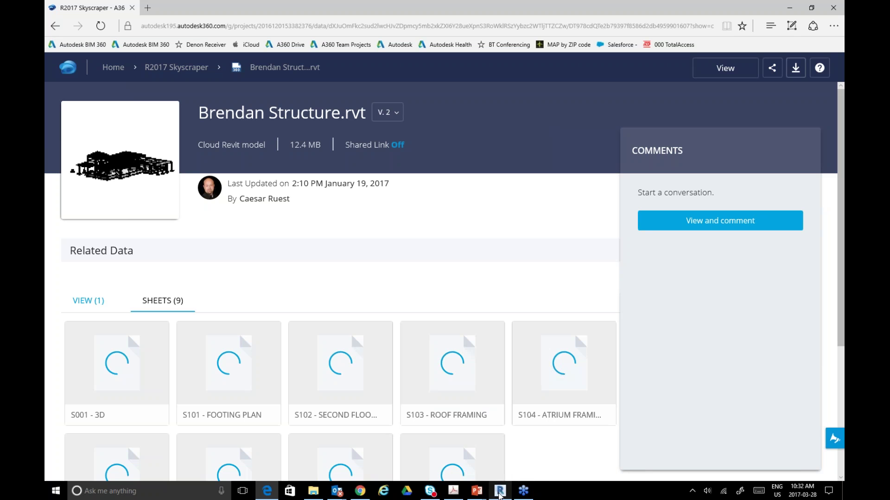
pyautogui.moveTo(499, 494)
pyautogui.moveTo(323, 376)
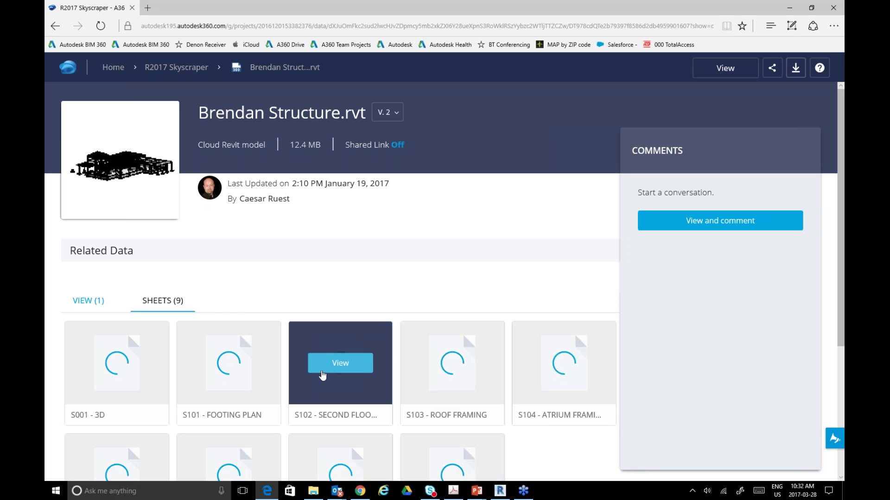
# Open sheet S102 Second Floor Framing, zooming and panning toward the left bay columns
pyautogui.click(343, 366)
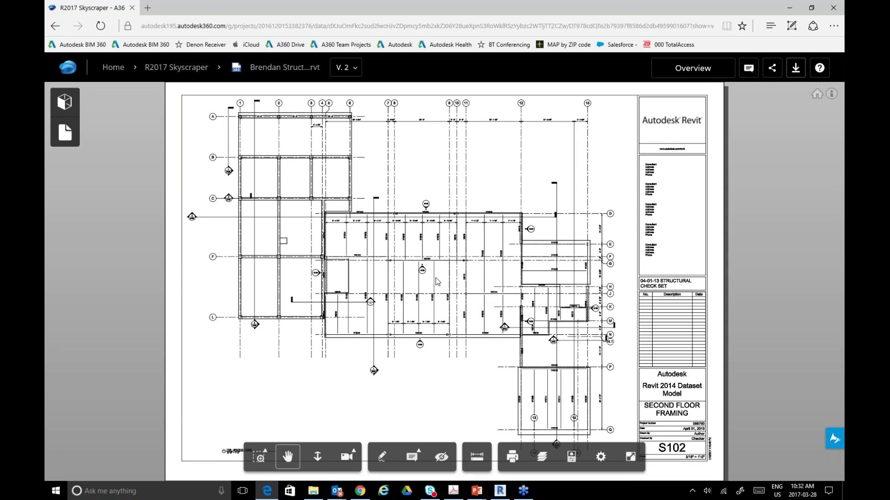
pyautogui.scroll(2, 438, 282)
pyautogui.scroll(3, 436, 281)
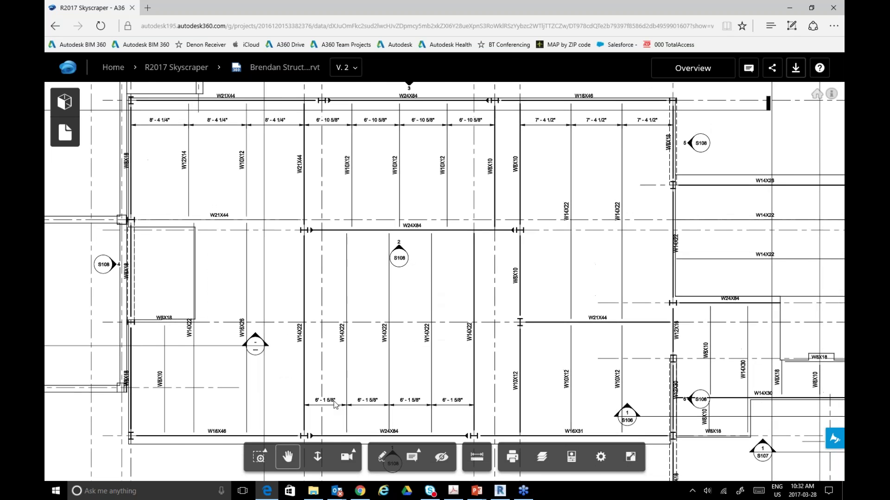
pyautogui.moveTo(315, 345); pyautogui.dragTo(578, 288)
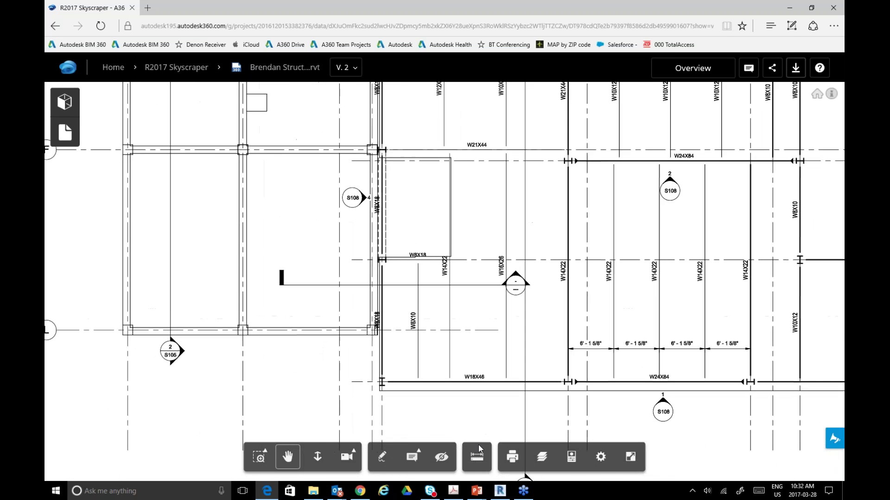
# Draw a freehand markup loop around the column above the W18X46 beam and save it
pyautogui.click(382, 457)
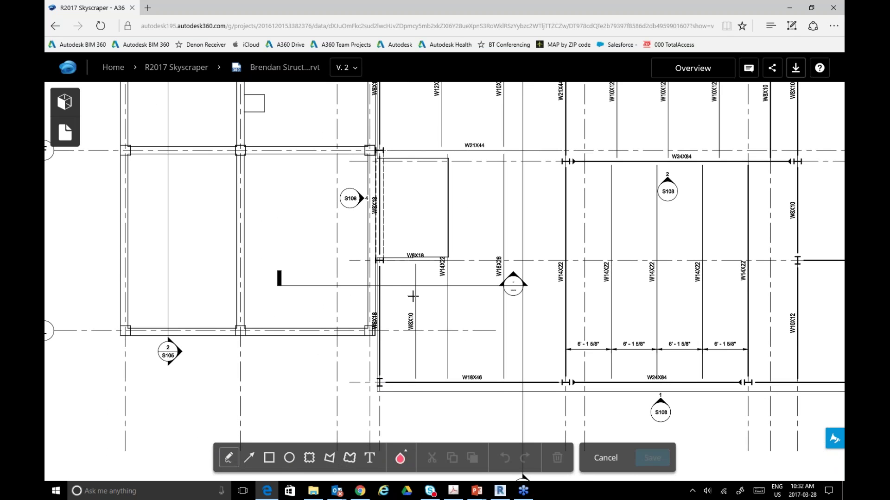
pyautogui.moveTo(390, 288); pyautogui.dragTo(364, 288)
pyautogui.moveTo(328, 388)
pyautogui.mouseDown()
pyautogui.moveTo(393, 403)
pyautogui.moveTo(412, 385)
pyautogui.moveTo(411, 329)
pyautogui.moveTo(388, 286)
pyautogui.mouseUp()
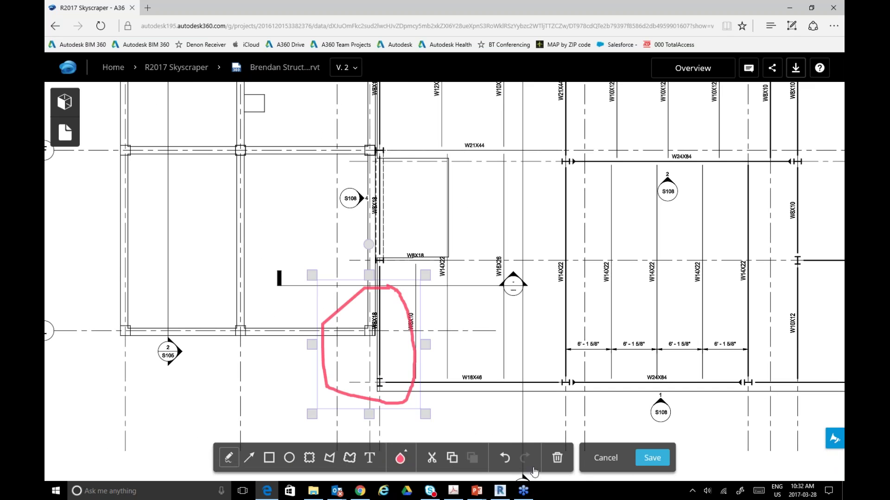
pyautogui.click(441, 325)
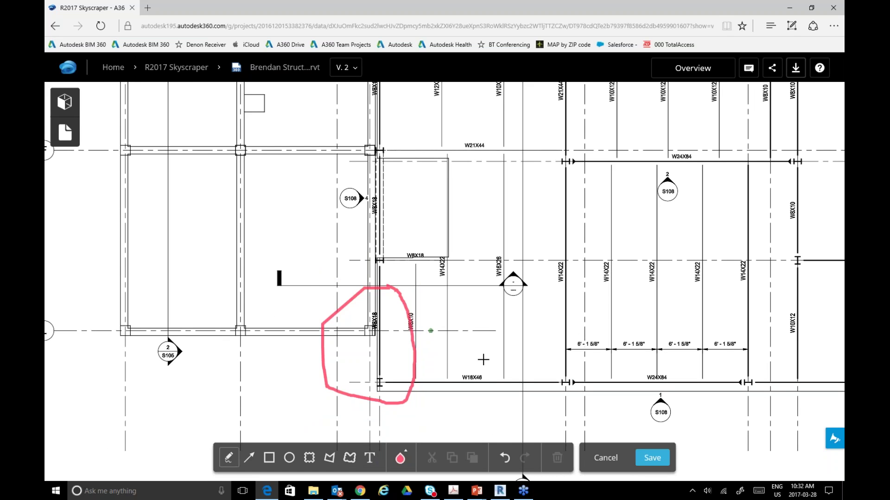
pyautogui.click(426, 311)
pyautogui.click(653, 458)
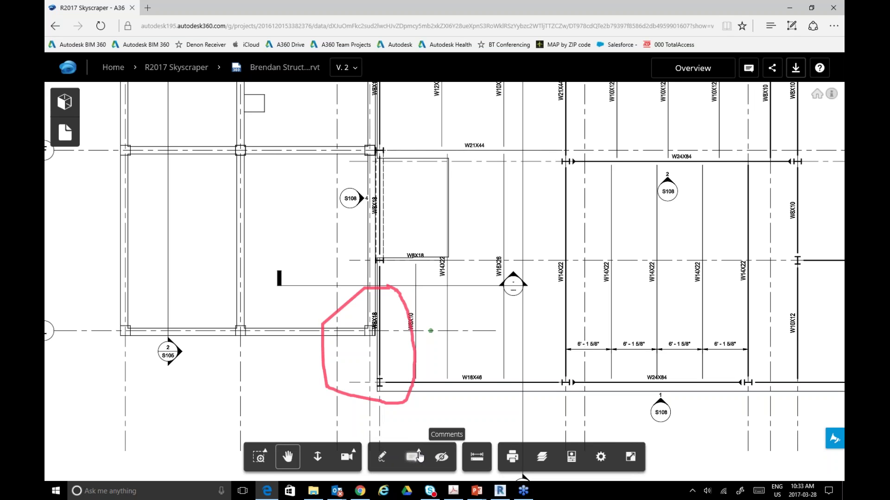
pyautogui.click(420, 457)
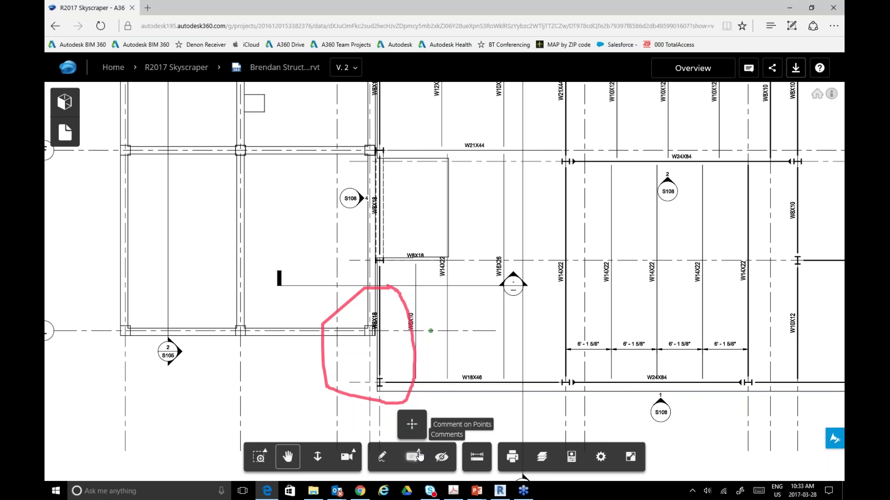
pyautogui.click(412, 425)
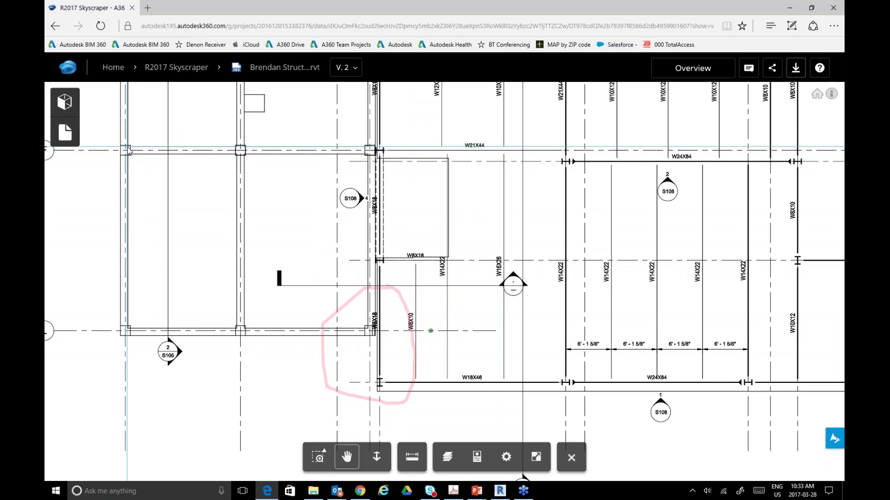
pyautogui.scroll(3, 255, 148)
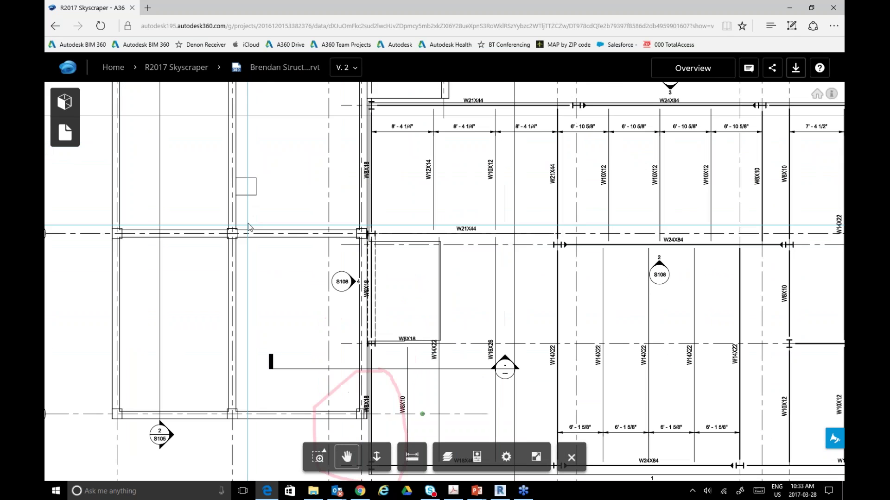
pyautogui.click(265, 173)
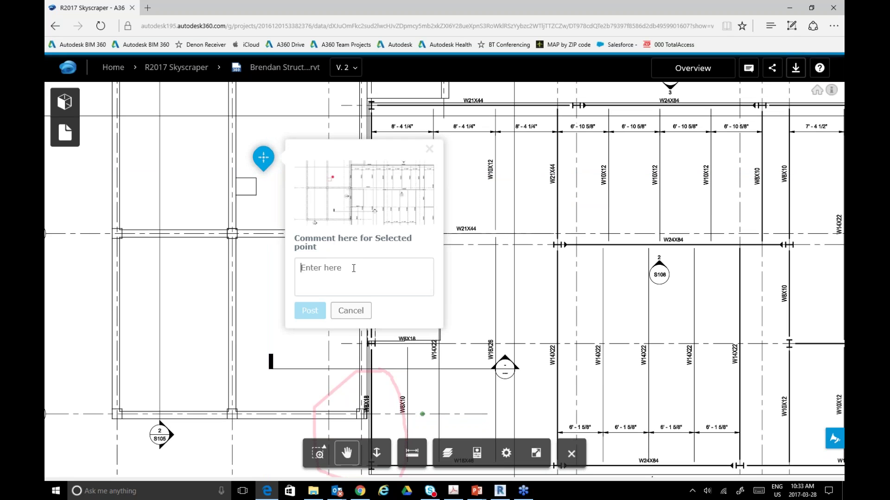
pyautogui.write('what ')
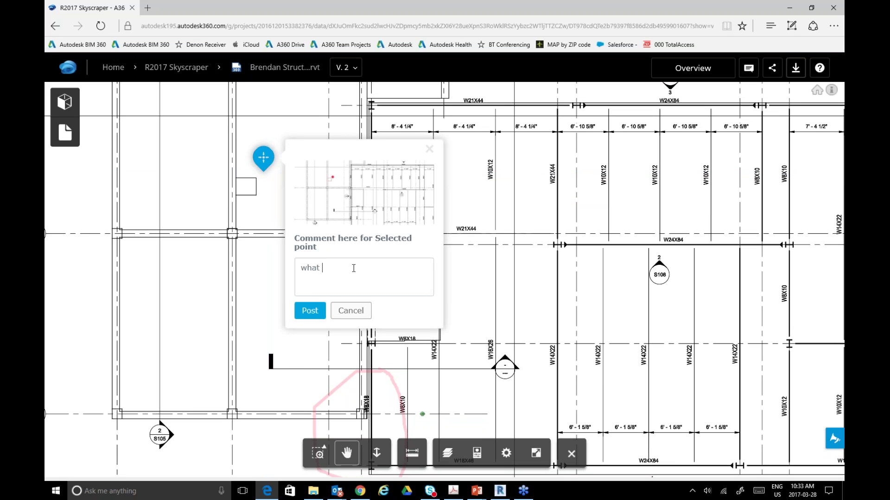
pyautogui.write('is this? @')
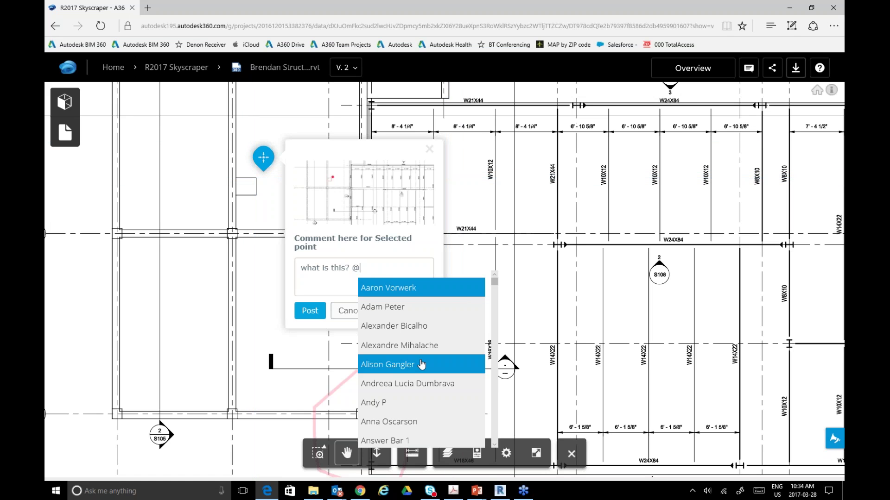
pyautogui.scroll(-10, 416, 363)
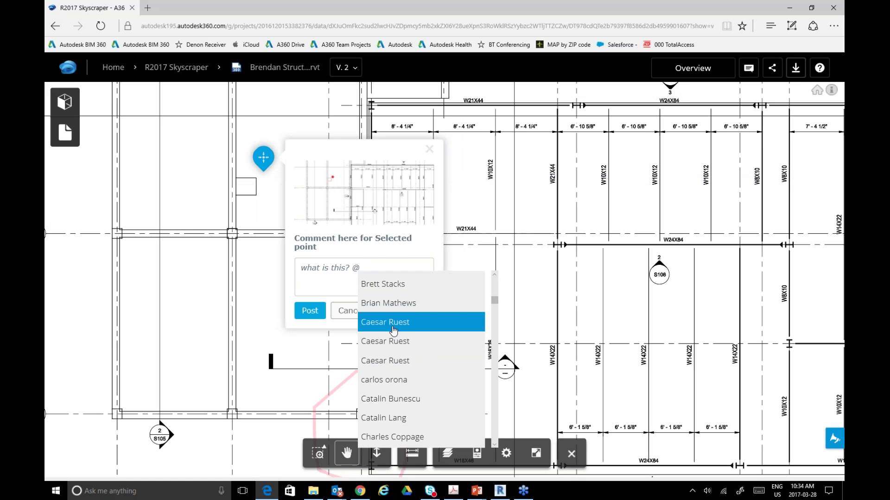
pyautogui.click(393, 328)
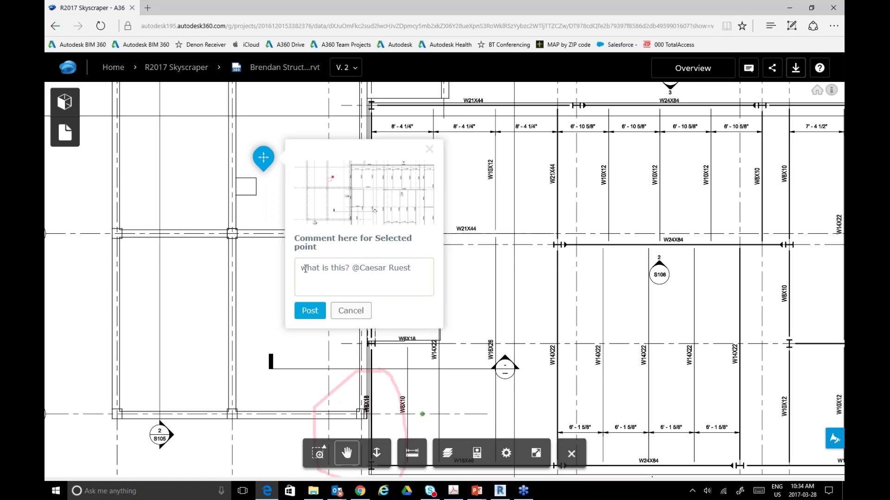
pyautogui.click(311, 313)
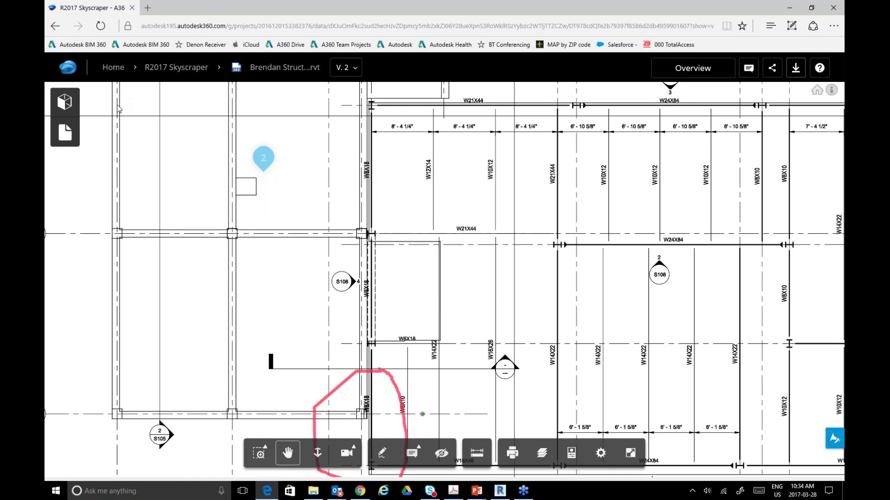
pyautogui.moveTo(262, 158)
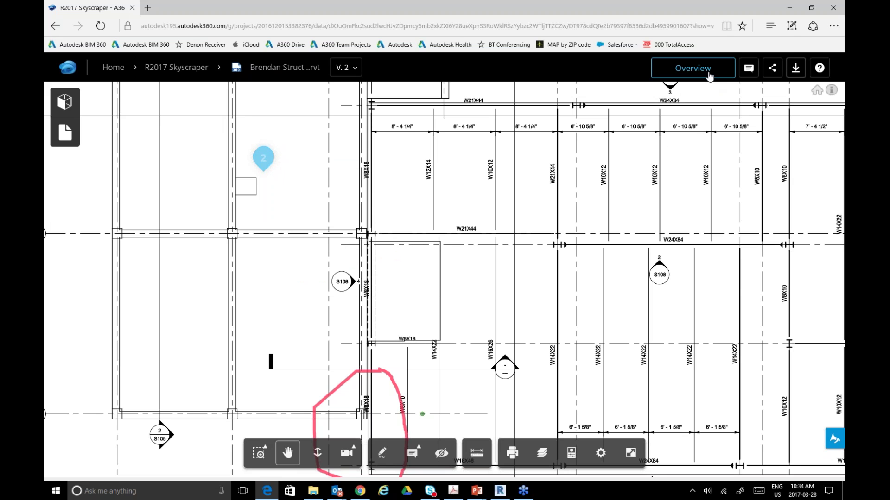
# Return to the Brendan Structure.rvt overview, then back to the R2017 Skyscraper project files
pyautogui.click(709, 76)
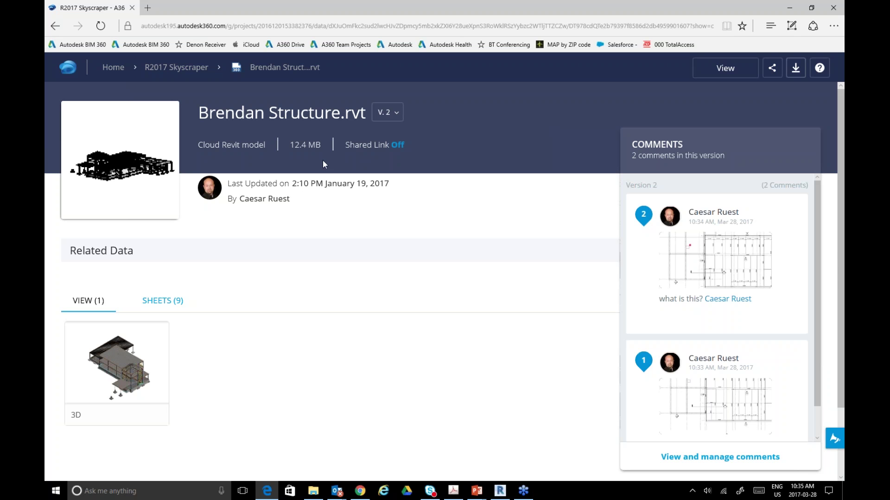
pyautogui.click(176, 73)
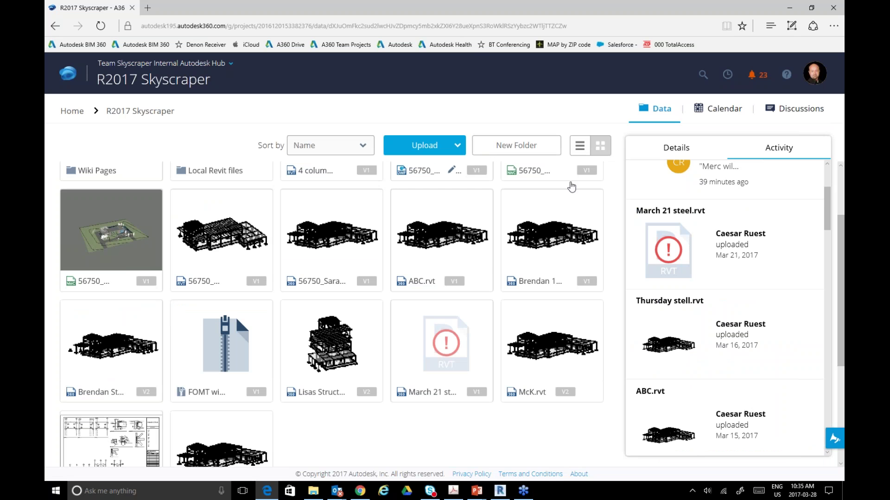
pyautogui.scroll(3, 698, 206)
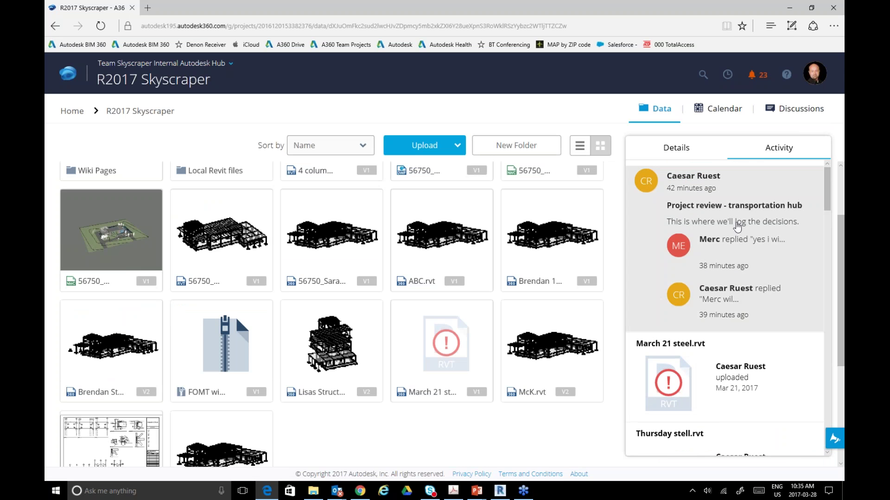
pyautogui.click(792, 115)
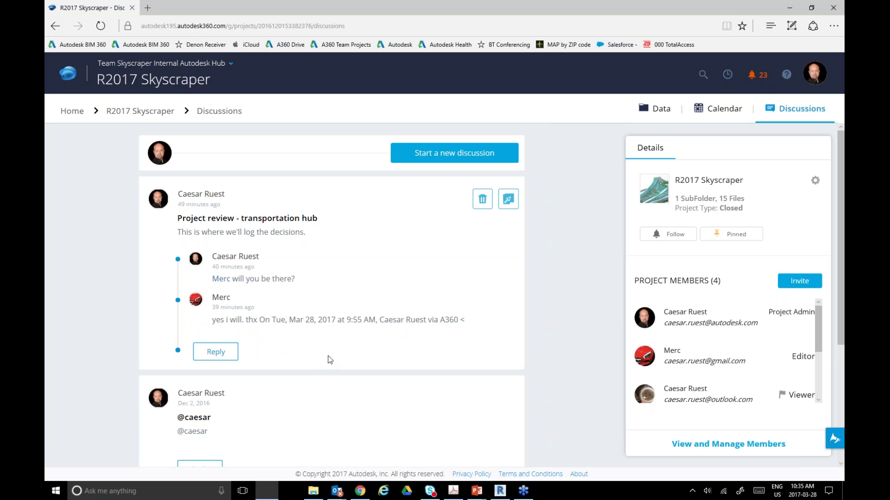
pyautogui.click(217, 354)
pyautogui.write('@cae')
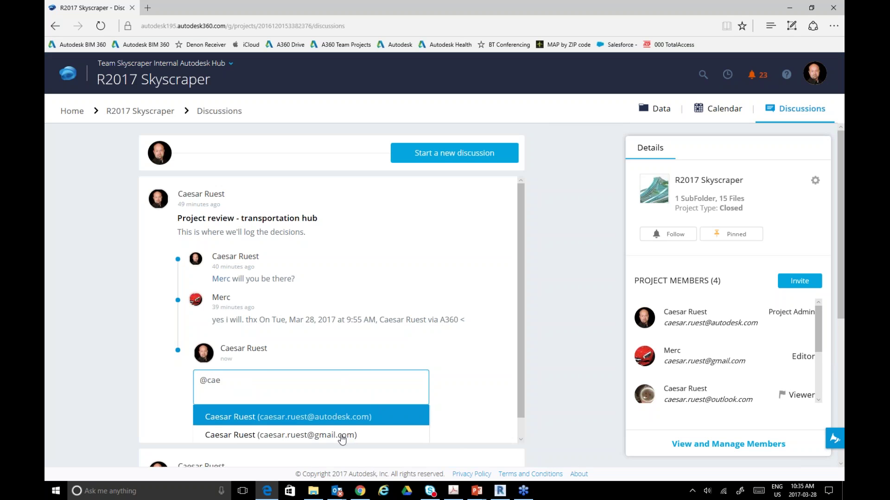
pyautogui.click(346, 435)
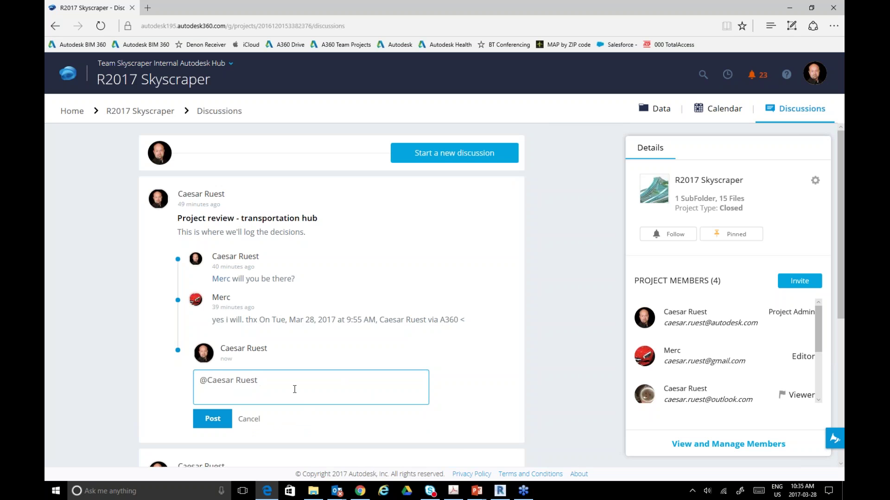
pyautogui.write('when are you arriving?')
pyautogui.press('Return')
pyautogui.click(213, 420)
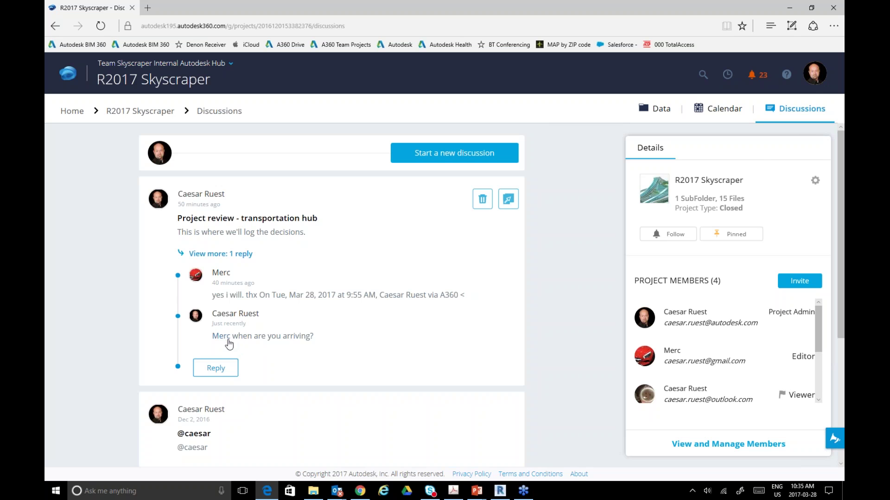
pyautogui.click(361, 491)
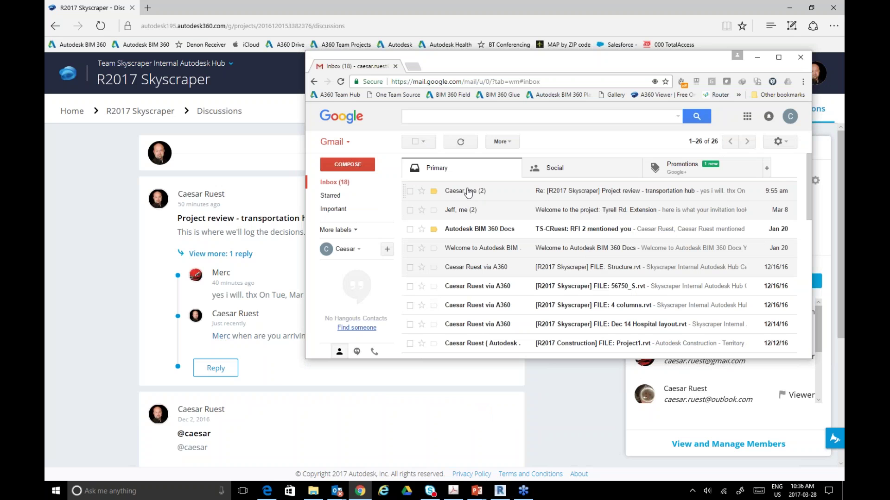
# Reply '6pm today??' to the Project review notification email, then minimize Gmail
pyautogui.click(468, 195)
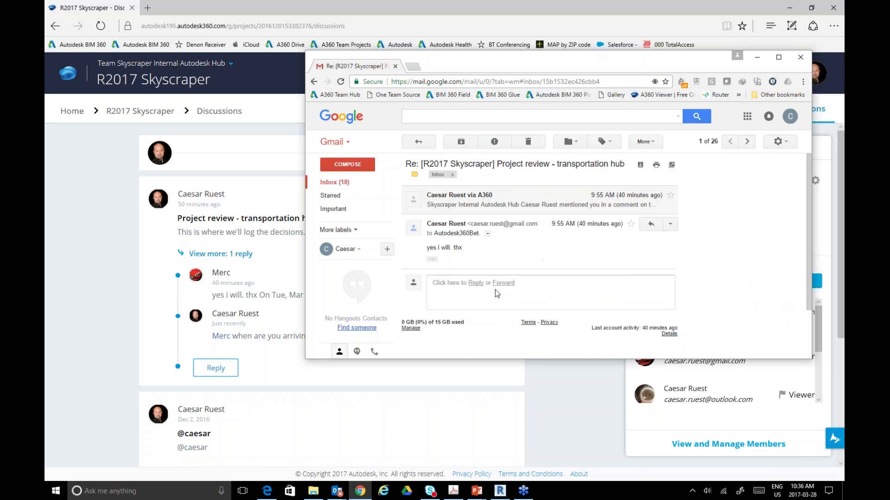
pyautogui.click(456, 286)
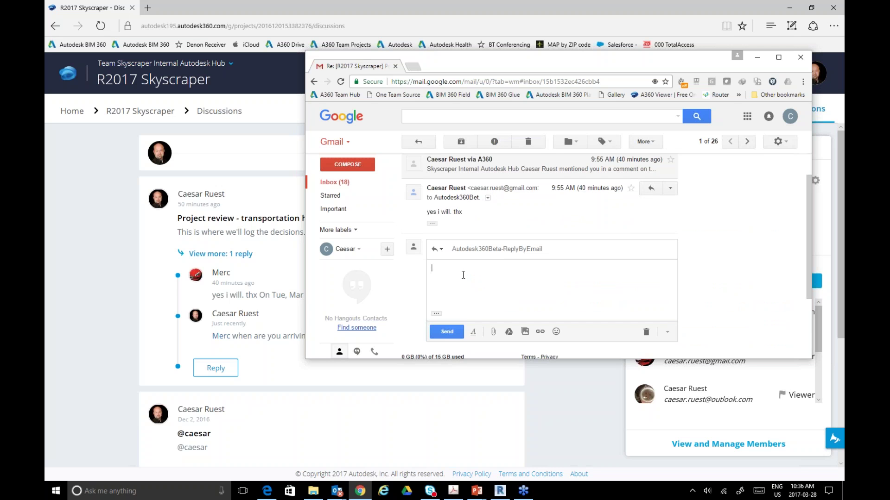
pyautogui.write('6pm today??')
pyautogui.click(447, 332)
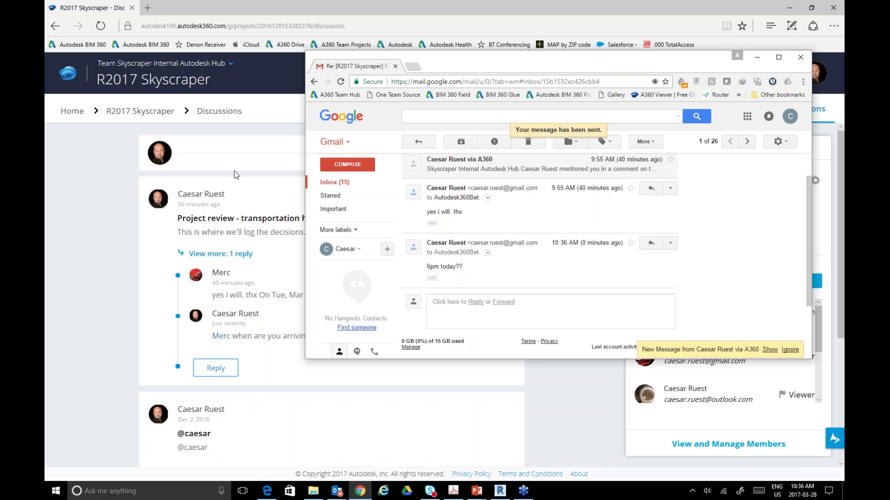
pyautogui.click(758, 58)
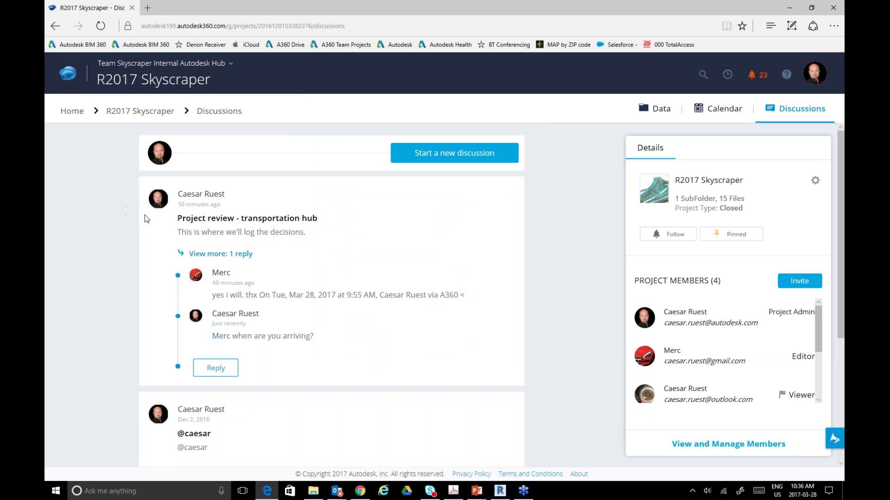
pyautogui.moveTo(230, 245)
# On the project calendar, start a 'lunch' event on 03/28 ending at 01:00 PM
pyautogui.click(726, 111)
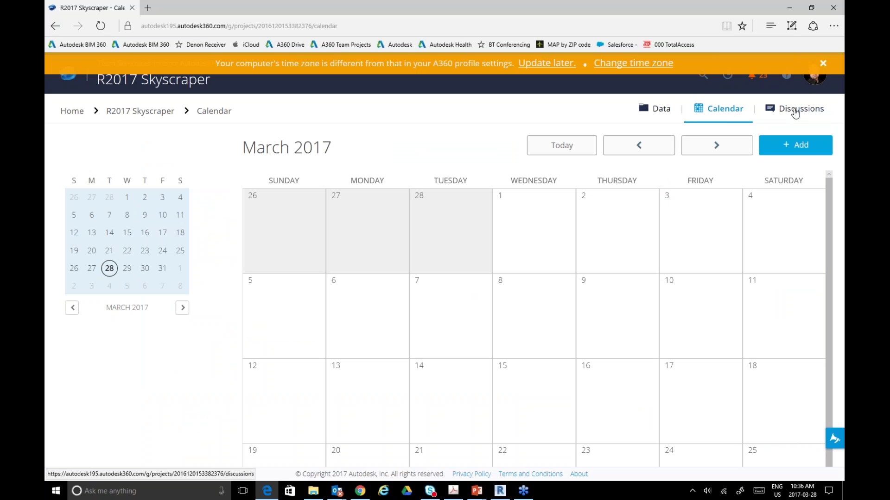
pyautogui.click(823, 65)
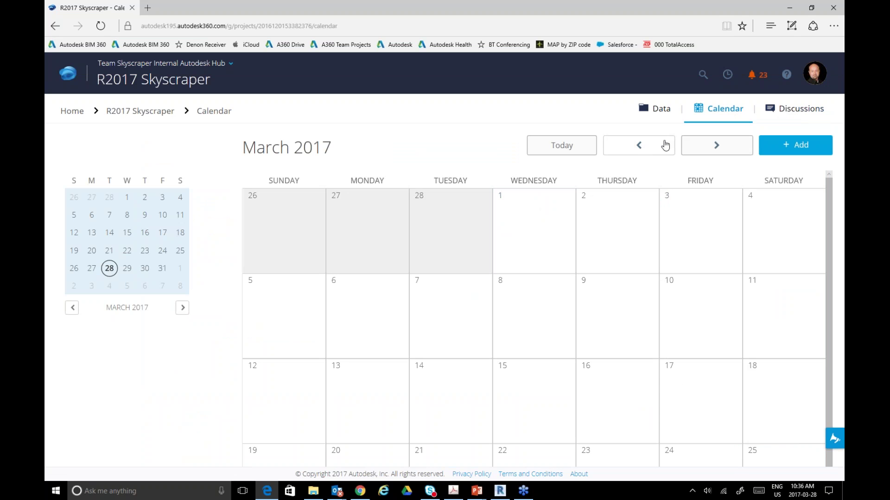
pyautogui.click(795, 145)
pyautogui.click(737, 214)
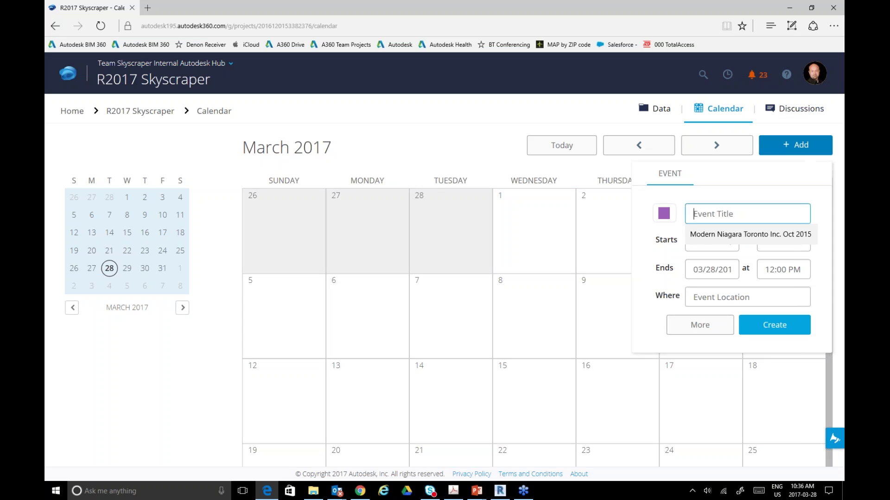
pyautogui.write('lunch')
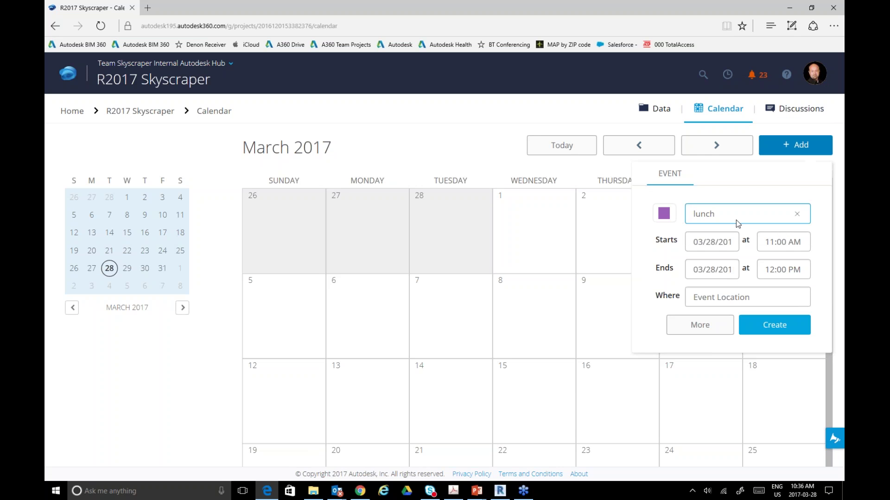
pyautogui.click(796, 273)
pyautogui.scroll(-2, 797, 329)
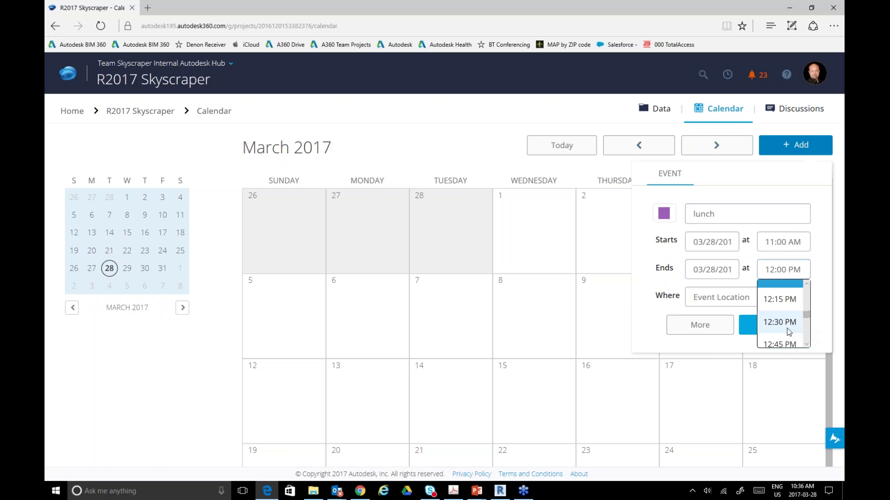
pyautogui.scroll(-2, 788, 331)
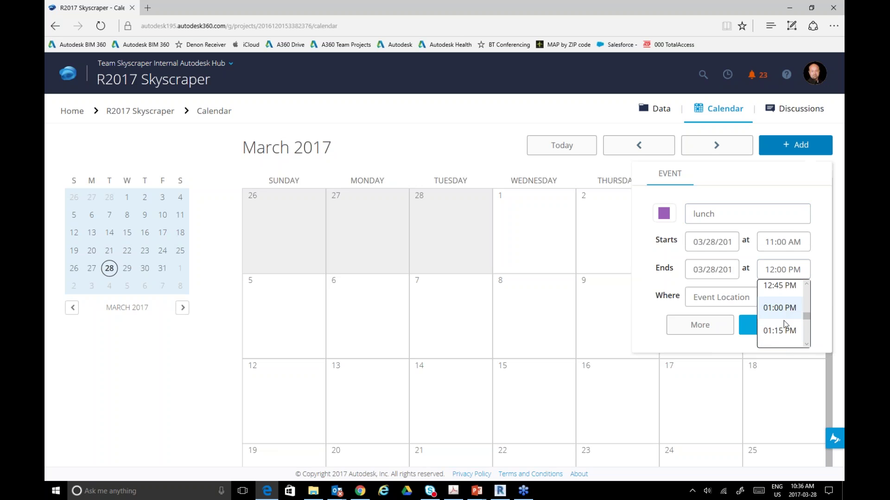
pyautogui.click(783, 319)
# Enter placeholder location text, create the lunch event, select March 29, and return to Gmail
pyautogui.click(739, 295)
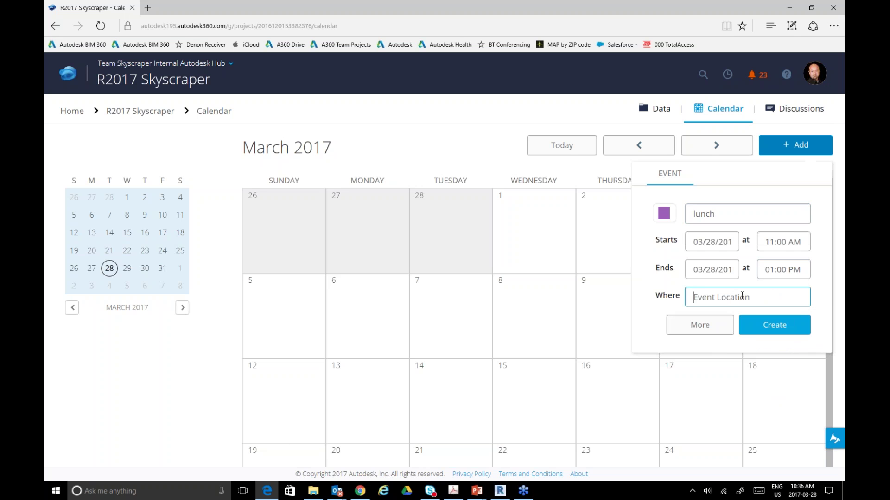
pyautogui.write('dfvdfggvfed')
pyautogui.click(771, 327)
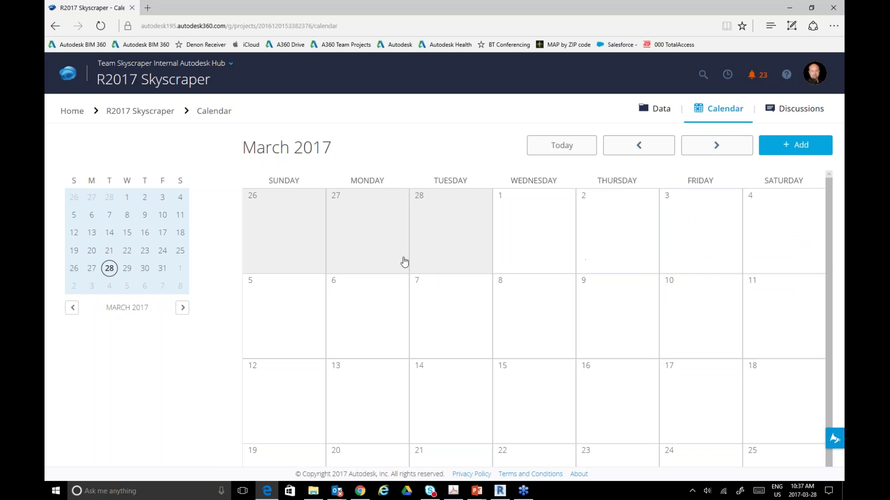
pyautogui.click(127, 271)
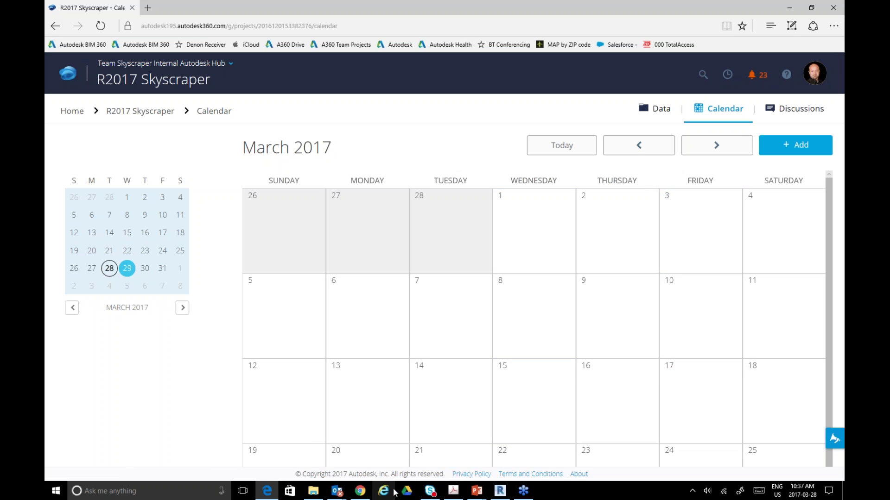
pyautogui.click(359, 493)
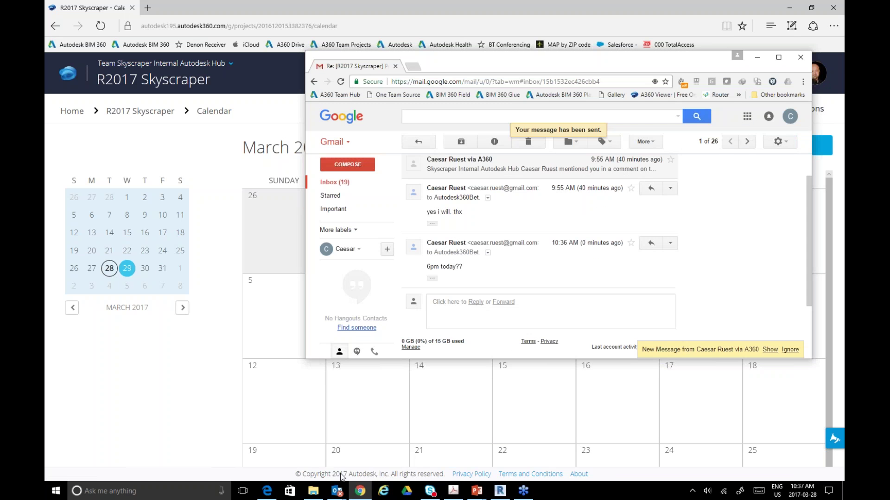
# Open the Marketing meeting message in Outlook and add its invite.ics calendar
pyautogui.click(341, 492)
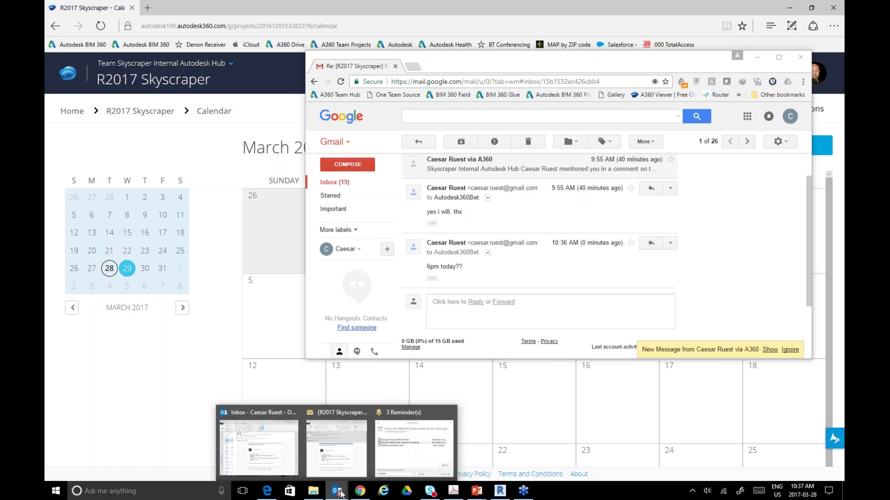
pyautogui.click(337, 447)
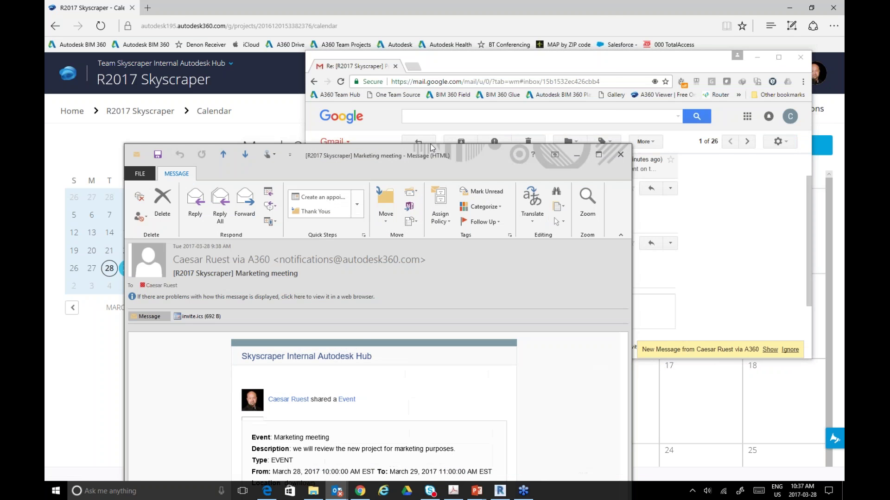
pyautogui.moveTo(431, 148); pyautogui.dragTo(412, 15)
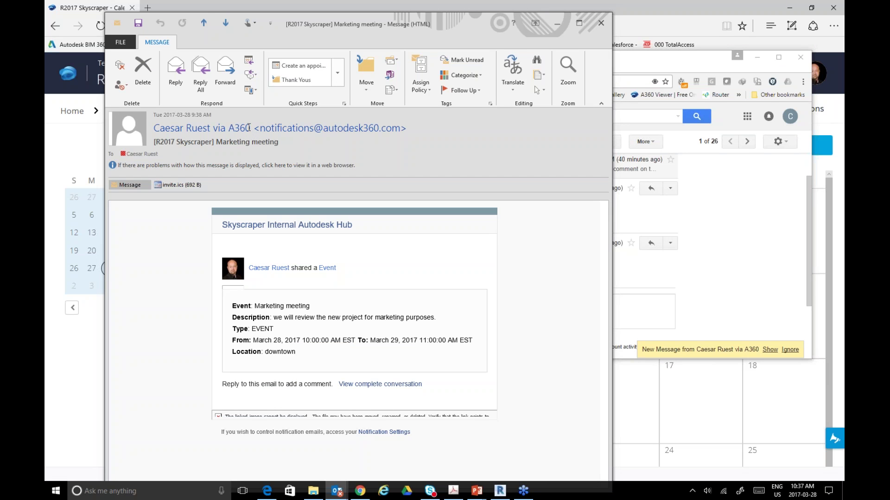
pyautogui.moveTo(248, 128)
pyautogui.click(173, 185)
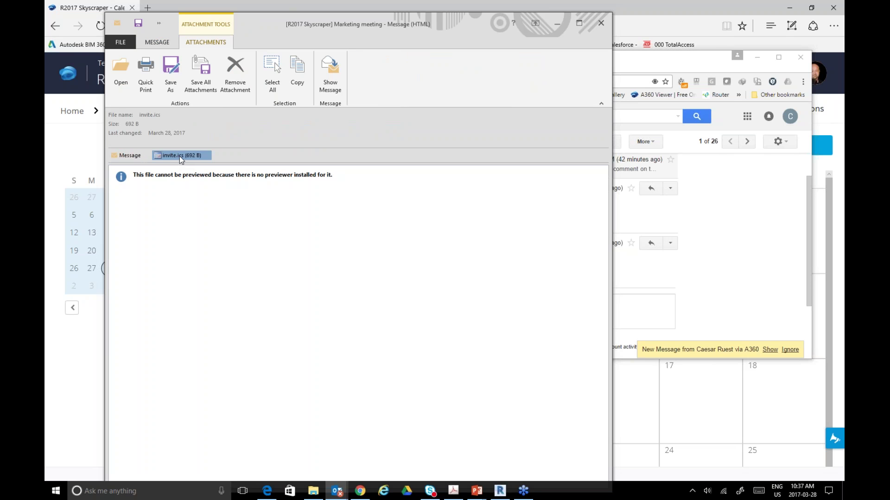
pyautogui.doubleClick(181, 159)
pyautogui.click(390, 278)
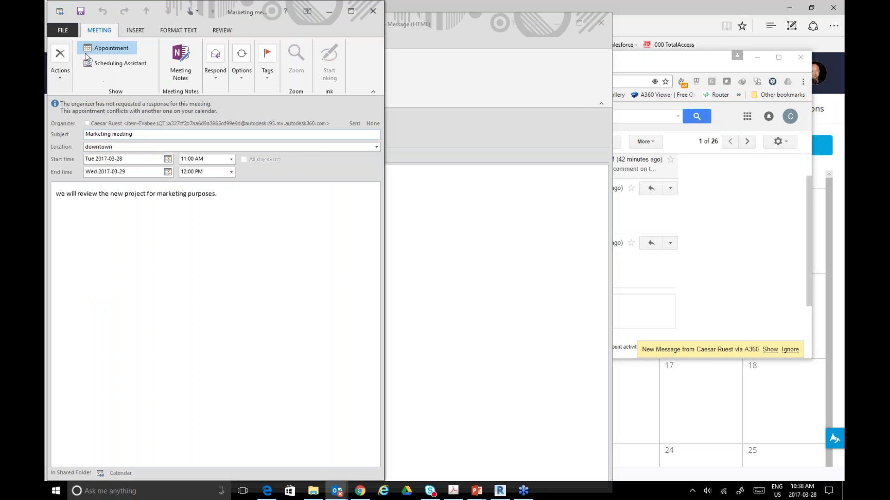
# Close the meeting details and message windows, discarding changes
pyautogui.click(373, 13)
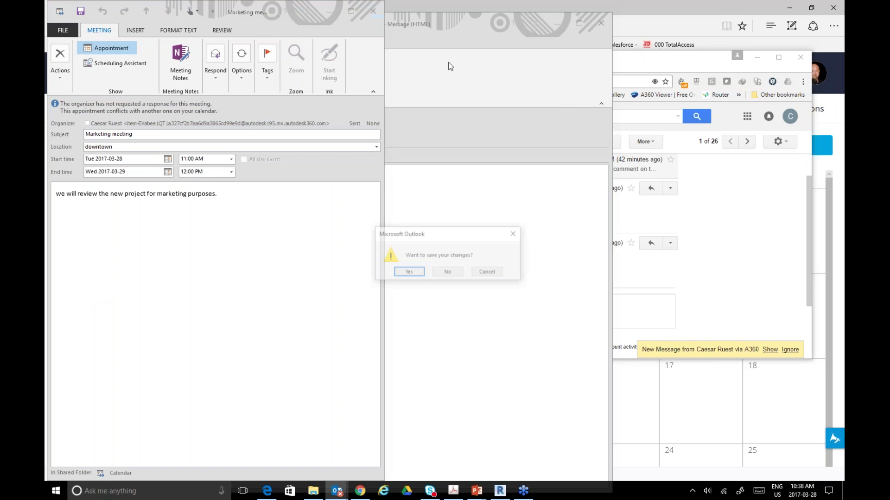
pyautogui.click(448, 272)
pyautogui.click(600, 23)
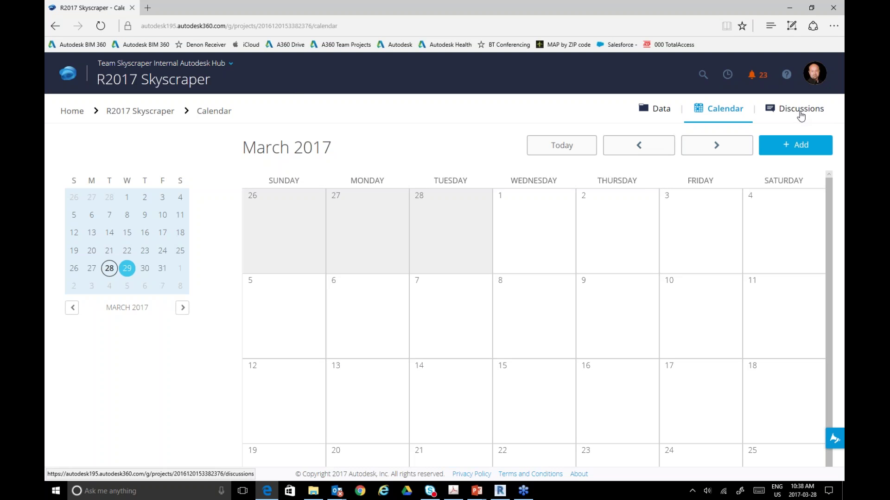
# Open the R2017 Skyscraper project from Data and the hub's project list
pyautogui.click(665, 109)
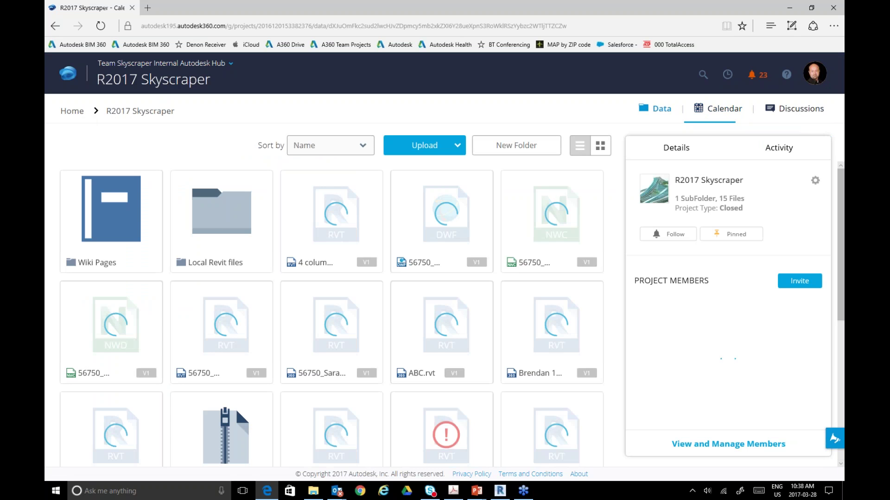
pyautogui.click(82, 113)
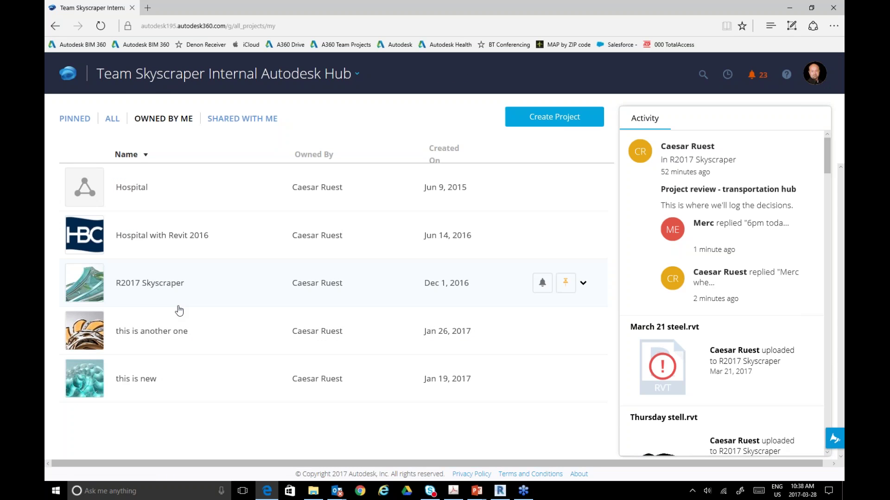
pyautogui.click(128, 287)
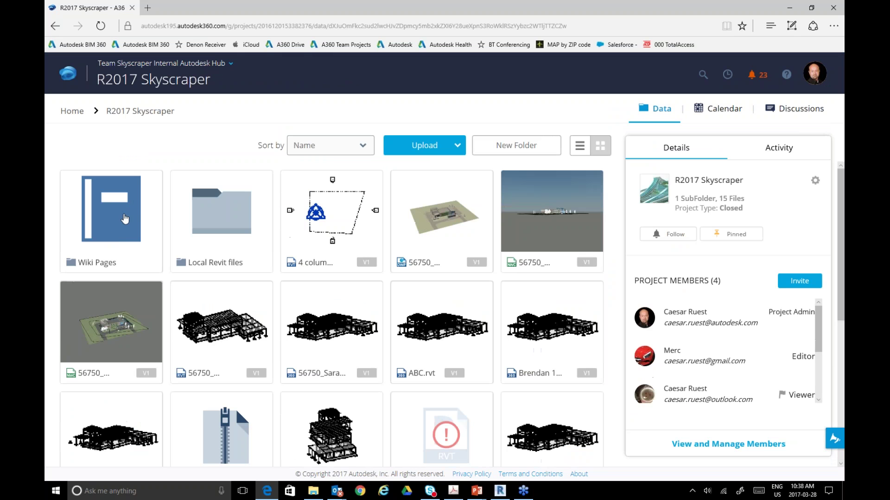
# Browse the wiki's File Locations and Dec 7 2016 meeting notes, then return to the project list
pyautogui.click(124, 219)
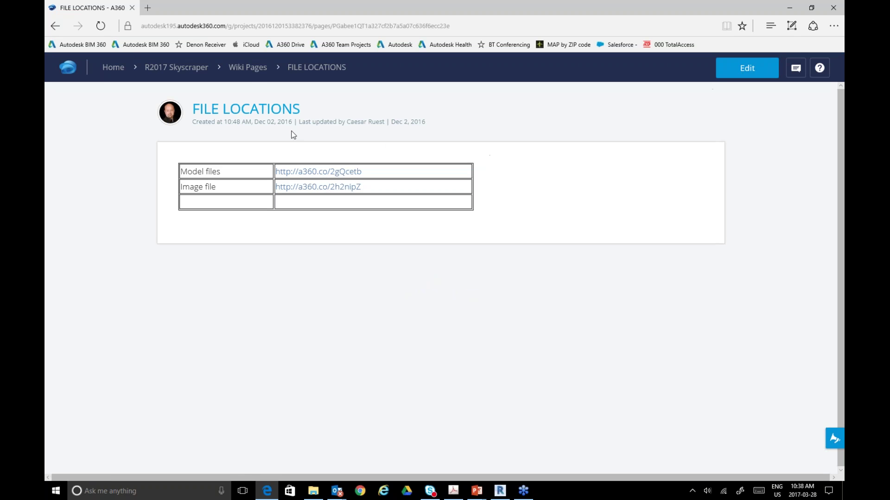
pyautogui.click(257, 70)
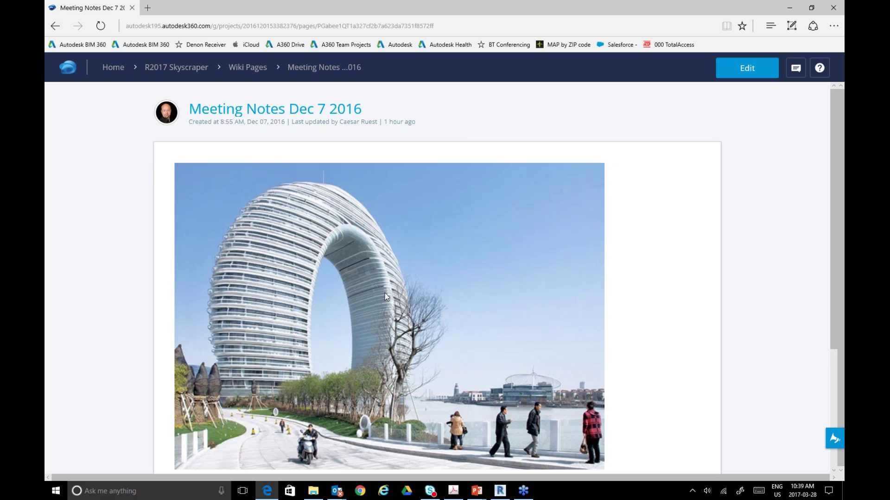
pyautogui.scroll(-3, 388, 302)
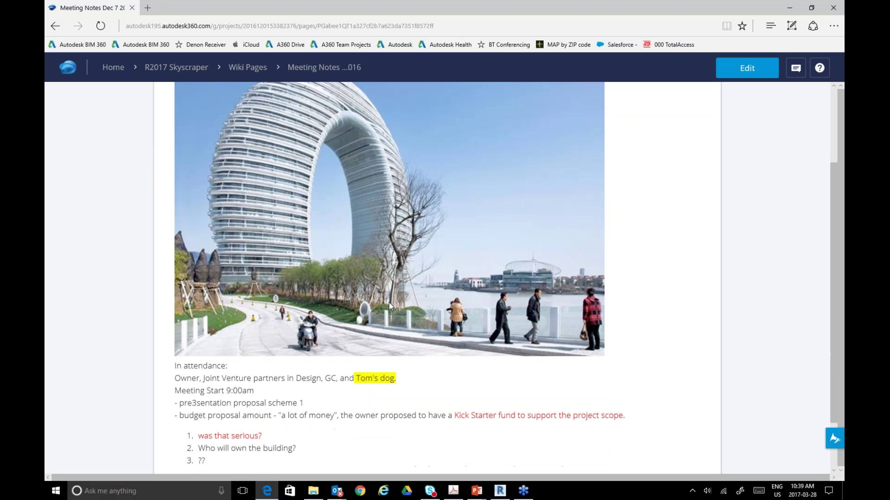
pyautogui.scroll(-2, 181, 372)
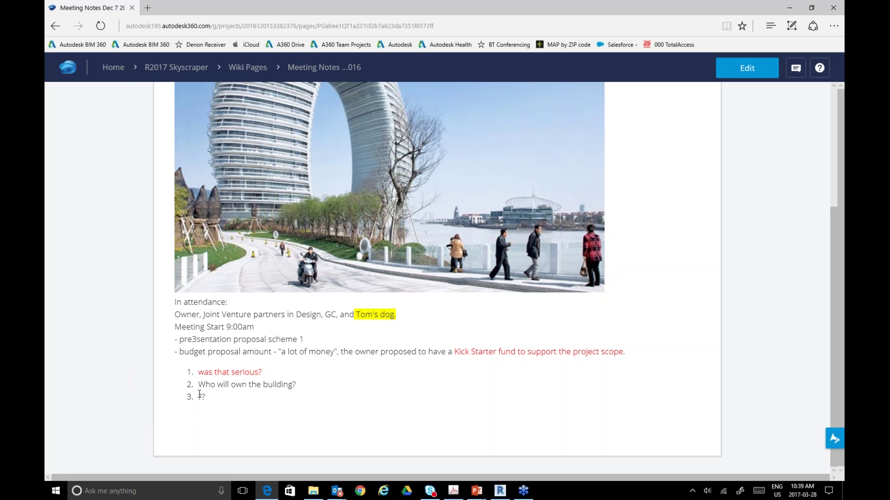
pyautogui.scroll(4, 281, 396)
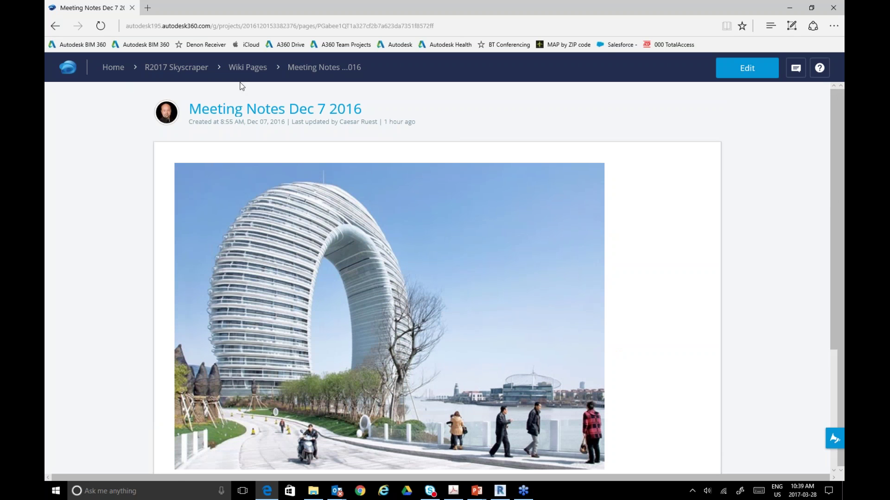
pyautogui.click(124, 69)
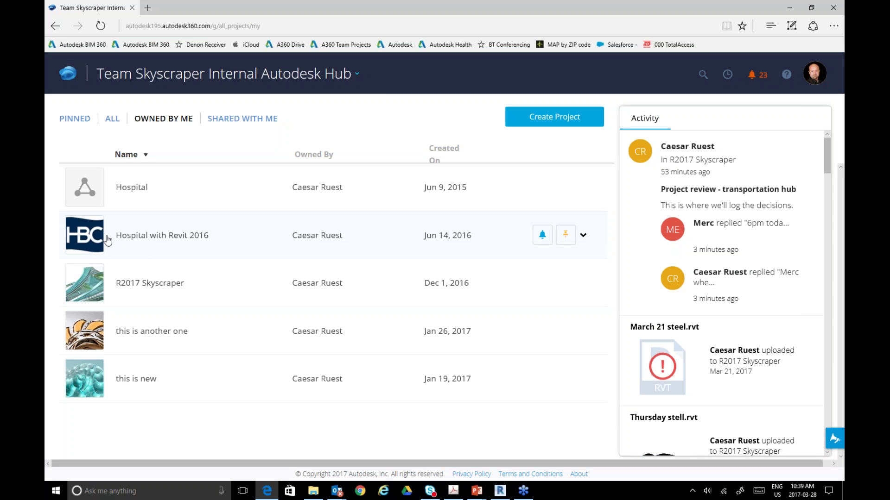
# Open the Hospital project's Exhibit_E Subcontractor Daily Report Form and confirm it has four versions
pyautogui.click(130, 239)
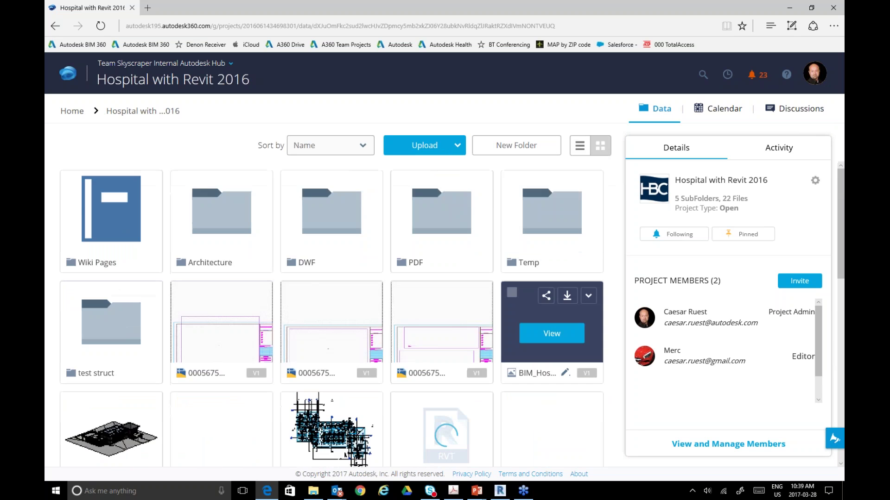
pyautogui.scroll(-2, 430, 406)
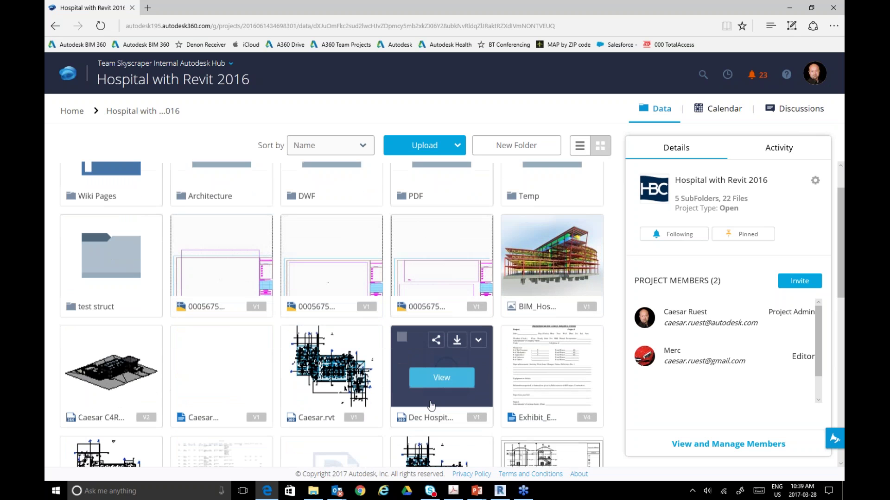
pyautogui.scroll(-1, 355, 378)
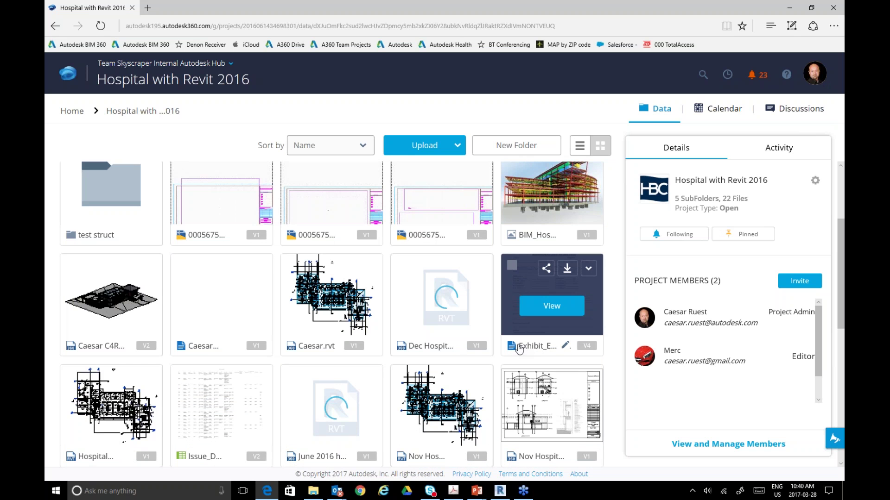
pyautogui.scroll(-2, 517, 348)
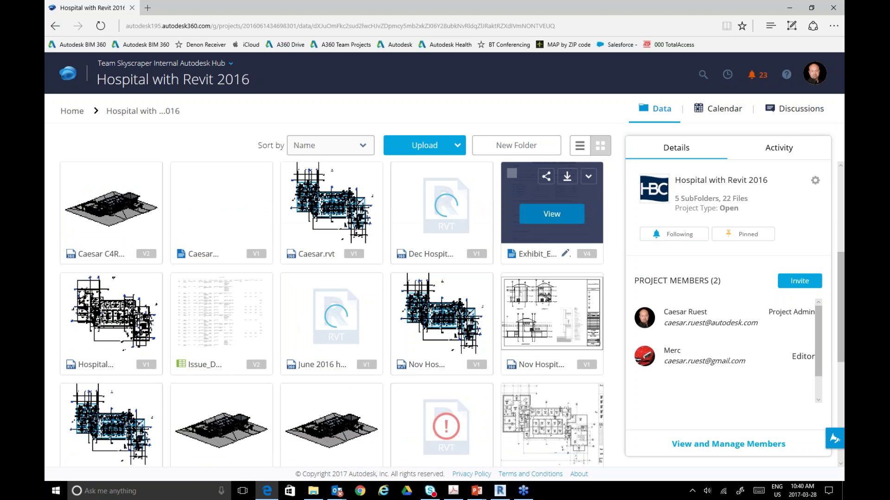
pyautogui.click(555, 219)
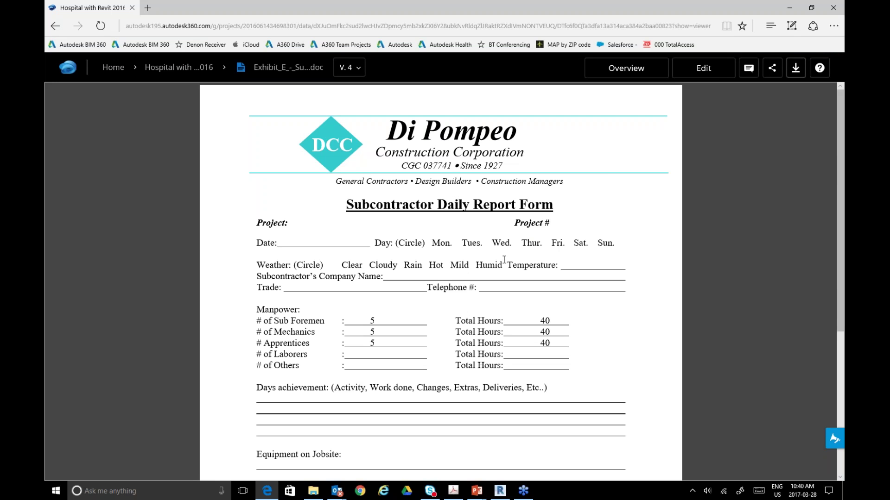
pyautogui.scroll(-5, 497, 229)
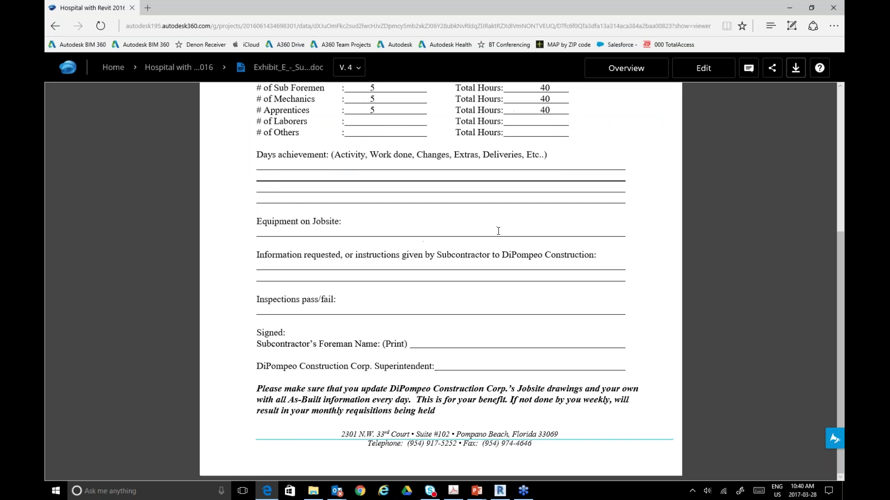
pyautogui.scroll(5, 466, 188)
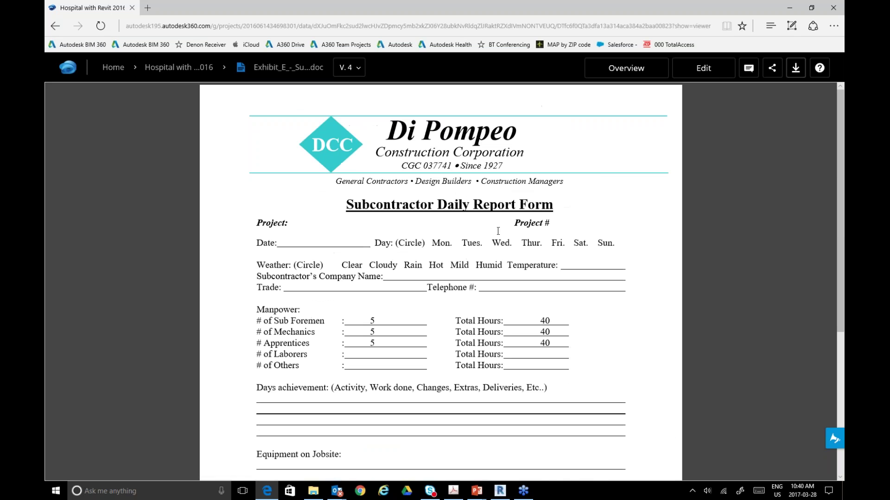
pyautogui.click(356, 69)
pyautogui.moveTo(352, 277)
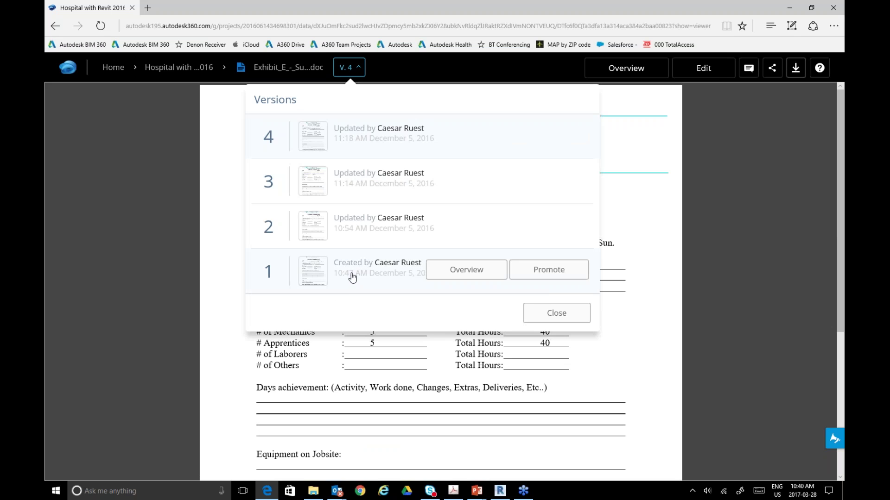
pyautogui.click(558, 314)
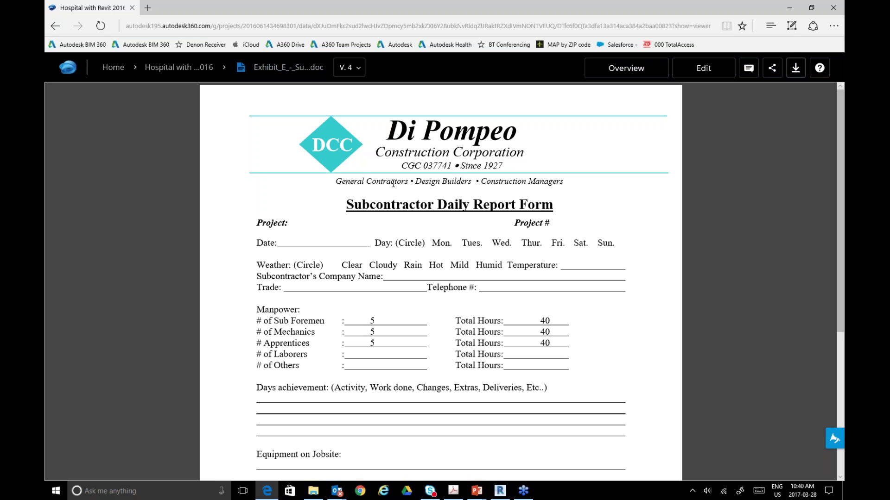
# Return to the Hospital with Revit 2016 files and open the Nov Hospital.rvt overview
pyautogui.click(188, 69)
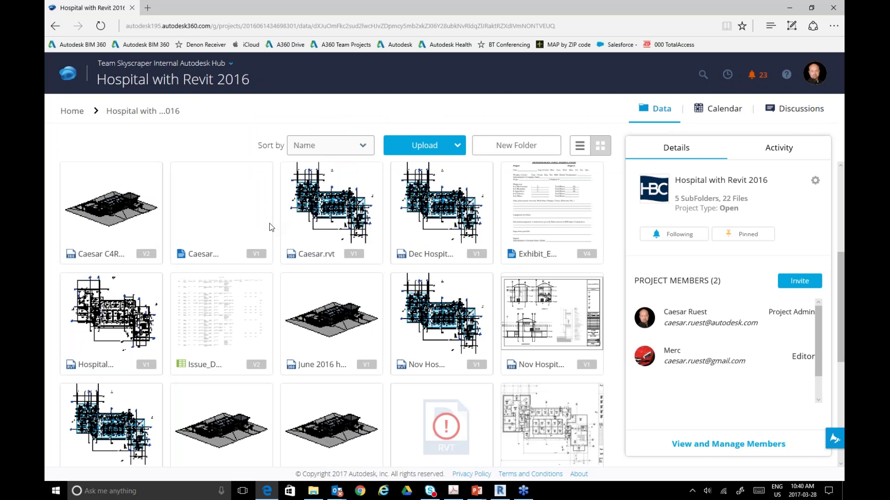
pyautogui.moveTo(226, 341)
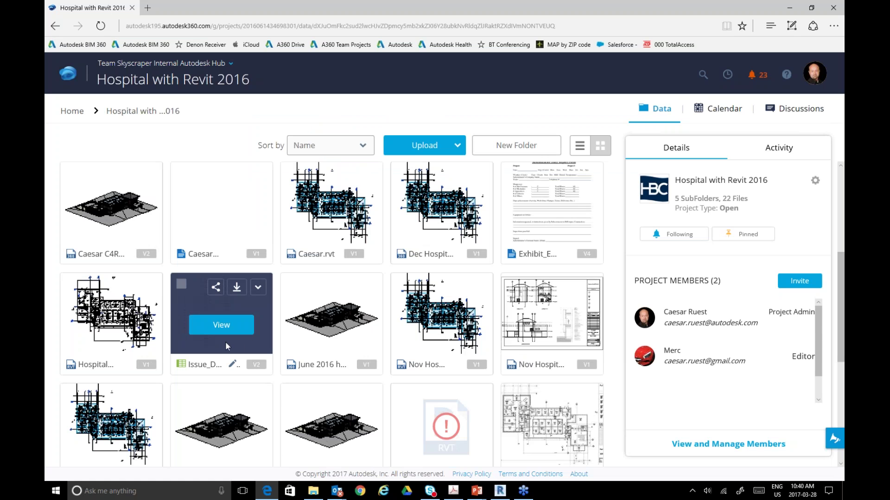
pyautogui.scroll(-2, 220, 366)
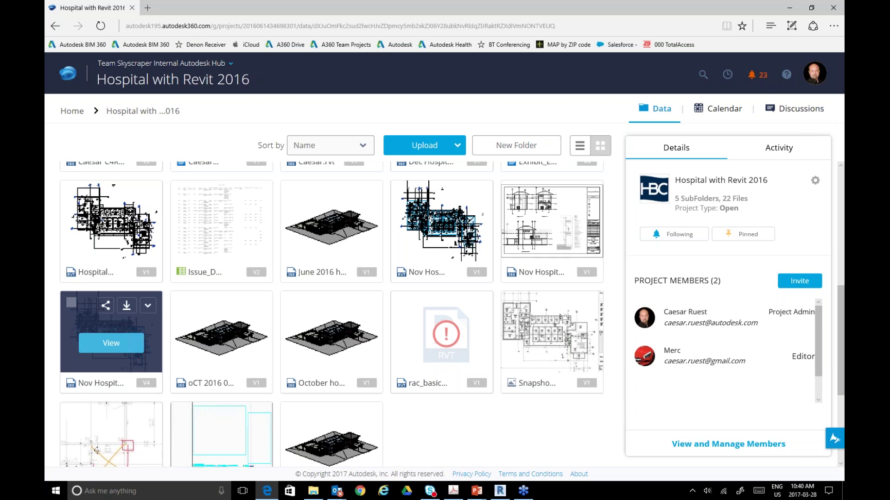
pyautogui.click(111, 342)
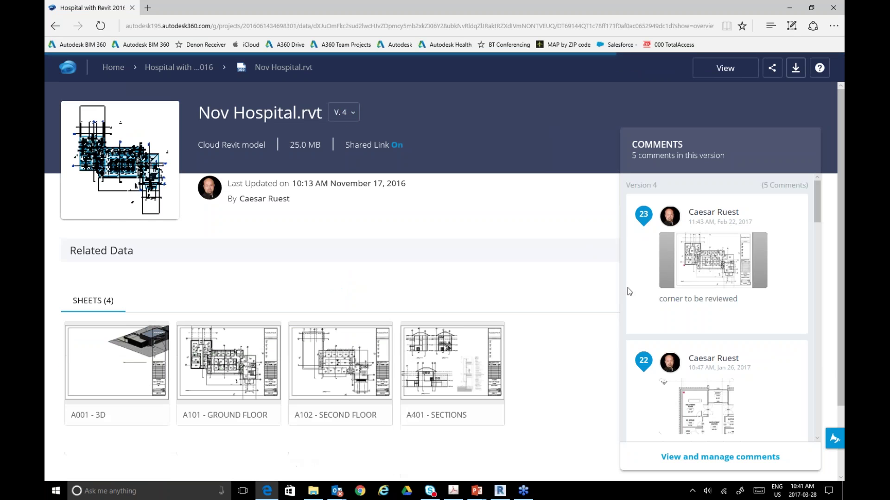
# Scroll through Nov Hospital.rvt's comments, then open the model in the viewer
pyautogui.scroll(-1, 772, 196)
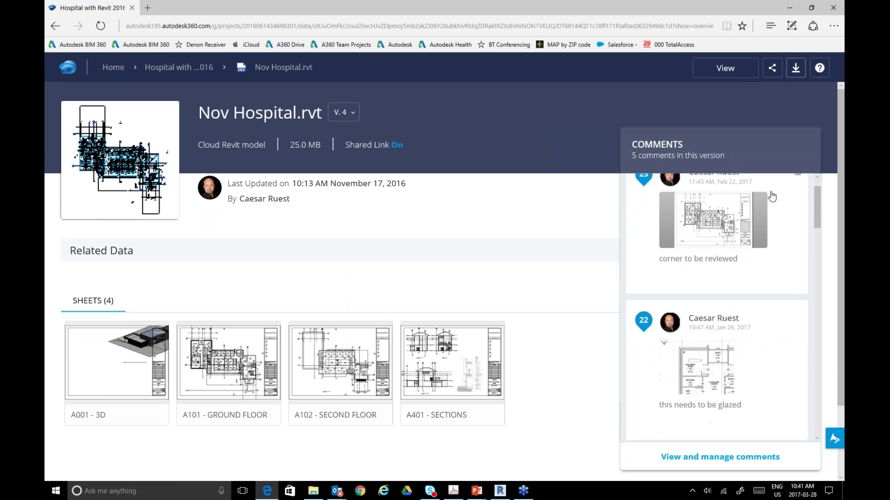
pyautogui.scroll(1, 772, 197)
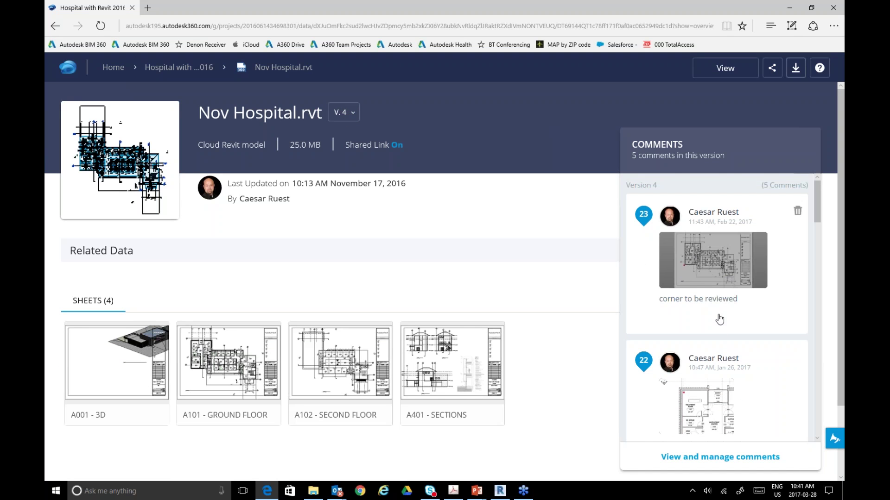
pyautogui.scroll(-6, 711, 361)
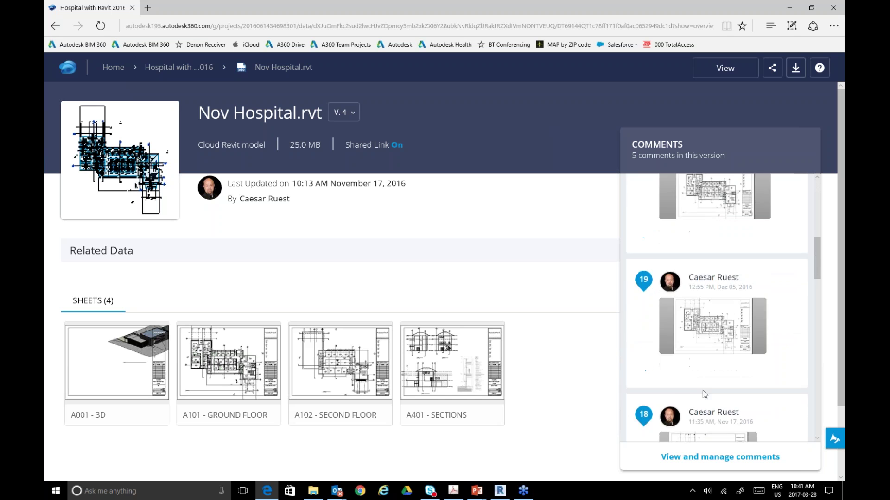
pyautogui.scroll(-4, 704, 394)
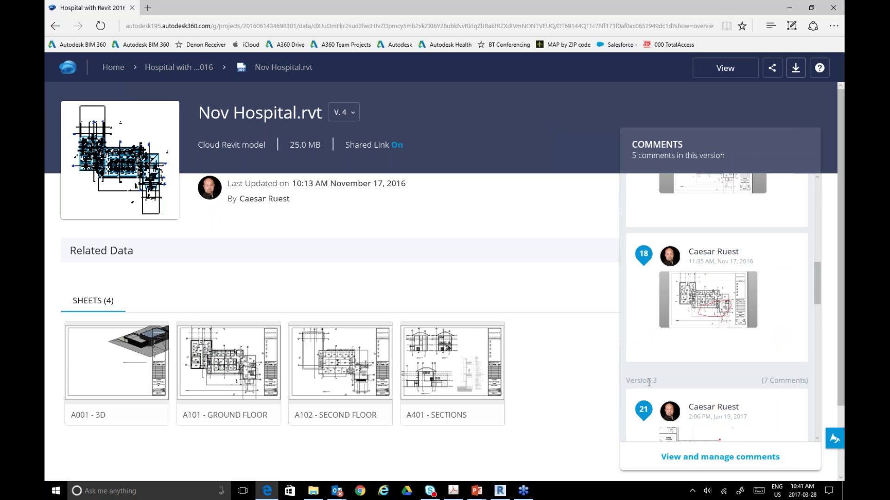
pyautogui.scroll(-2, 649, 382)
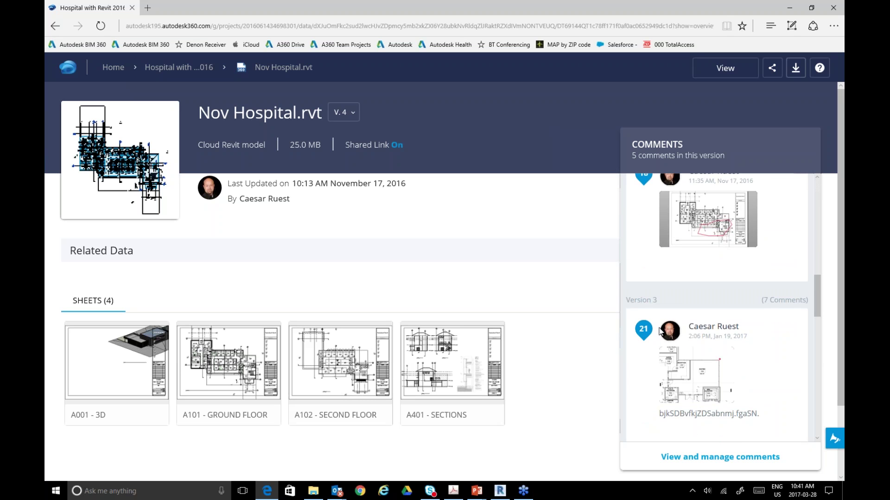
pyautogui.scroll(-3, 665, 347)
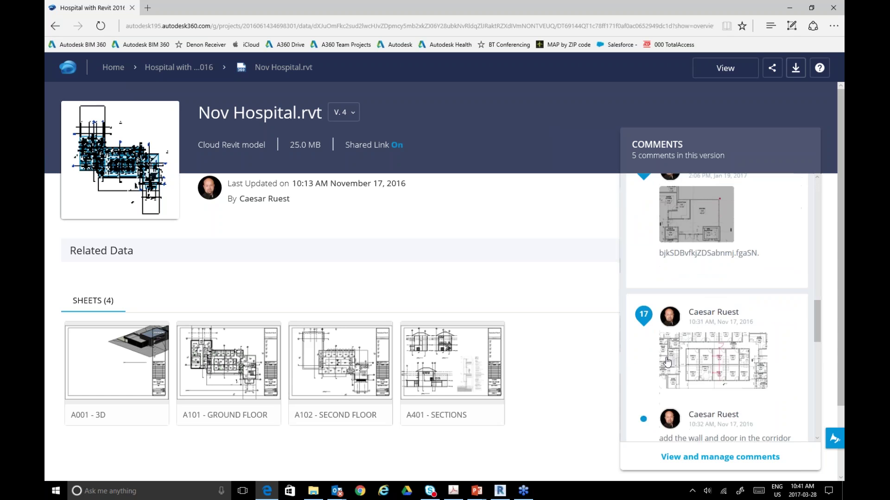
pyautogui.scroll(-1, 734, 313)
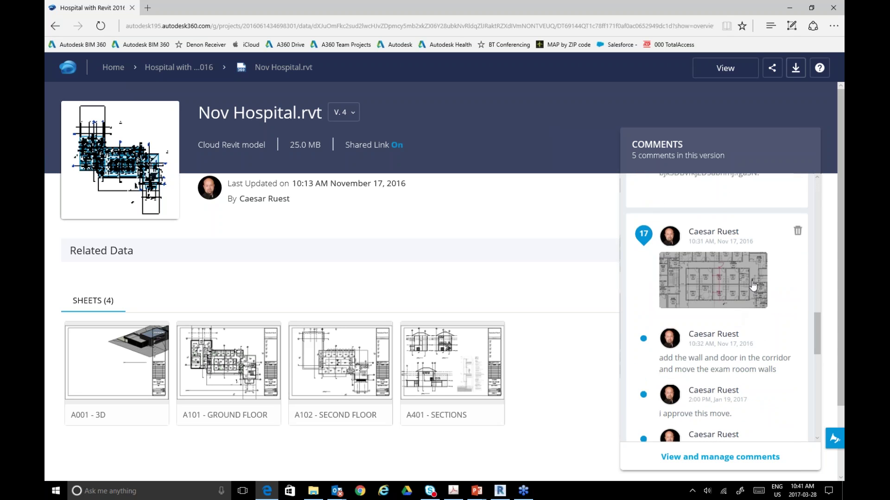
pyautogui.click(707, 281)
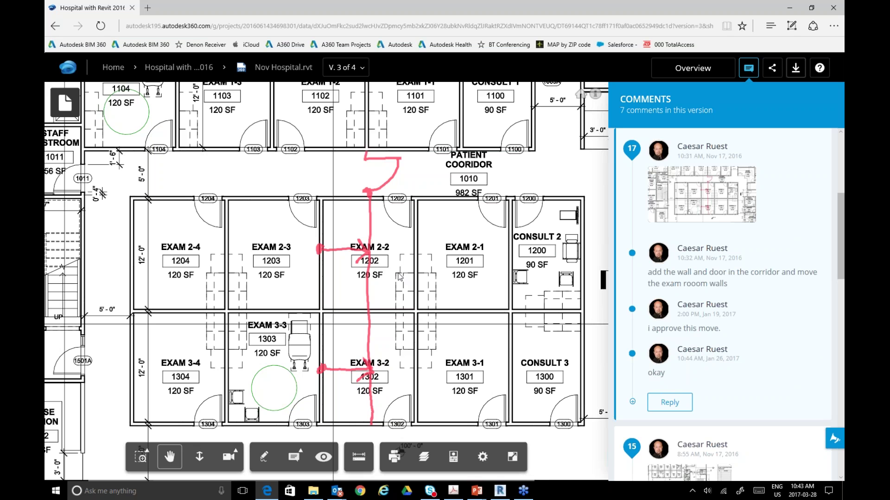
pyautogui.click(500, 491)
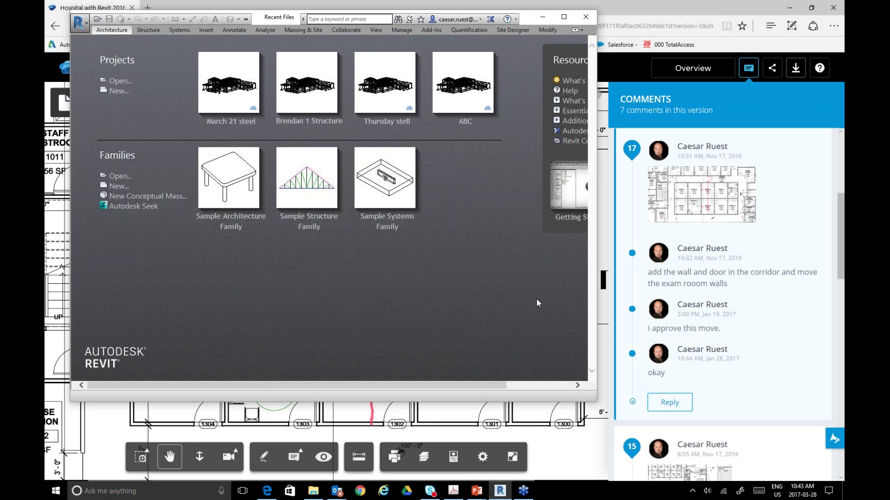
pyautogui.click(542, 20)
pyautogui.scroll(2, 718, 408)
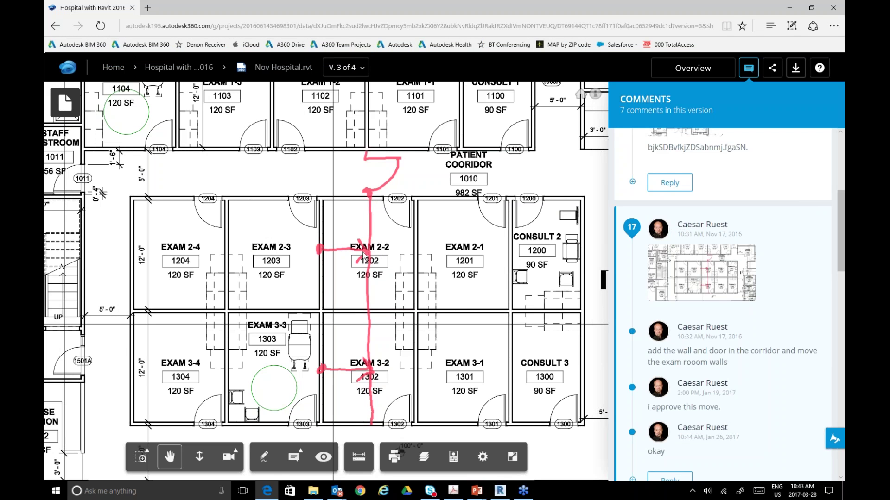
# Compare Nov Hospital.rvt version 4 with version 3: 2 elements added, 0 removed, 14 modified
pyautogui.click(364, 69)
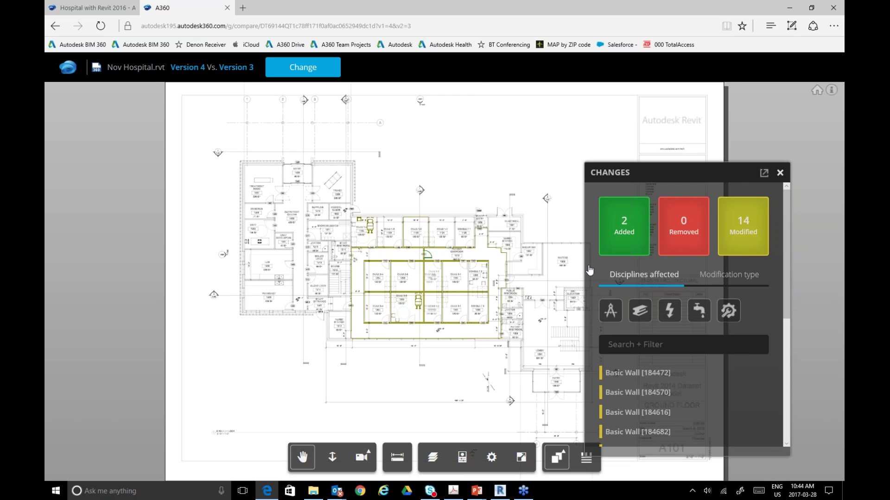
# Hide the modified elements to see only the added ones, then show them again
pyautogui.scroll(5, 444, 293)
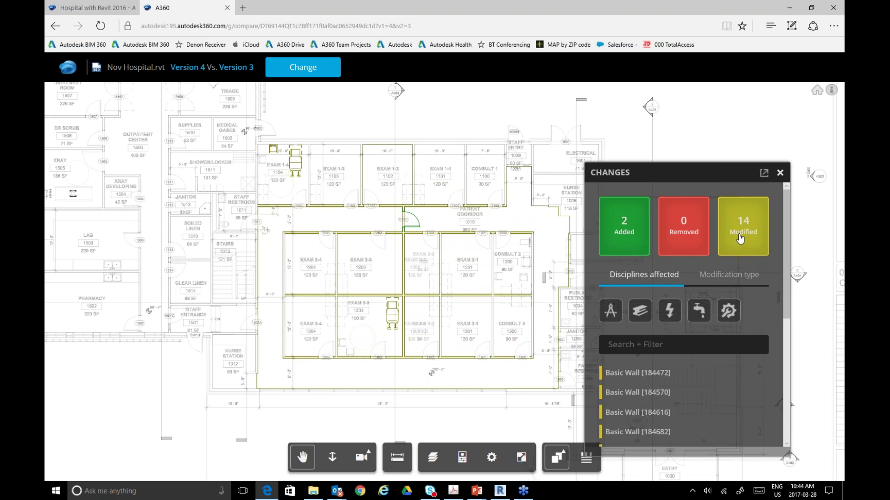
pyautogui.click(740, 238)
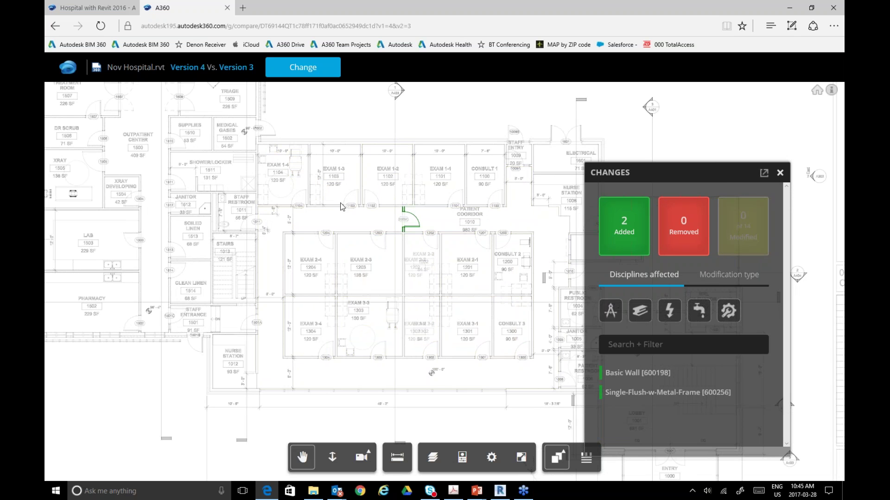
pyautogui.scroll(5, 377, 210)
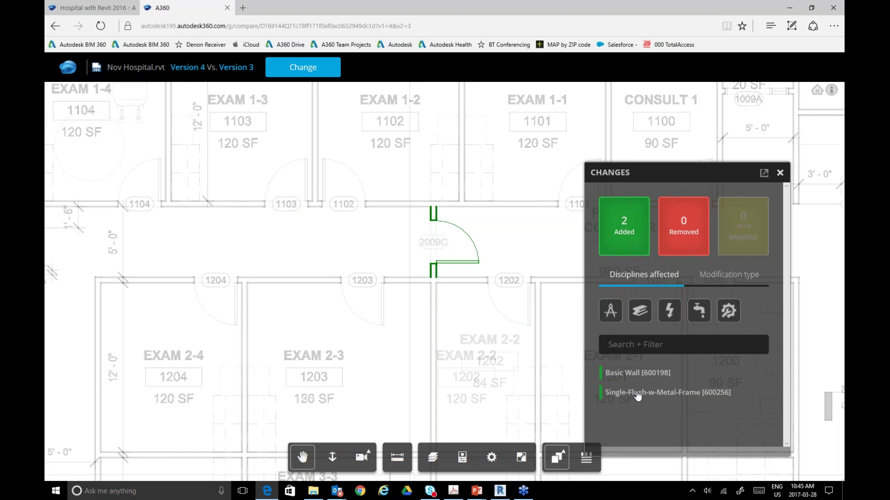
pyautogui.click(741, 232)
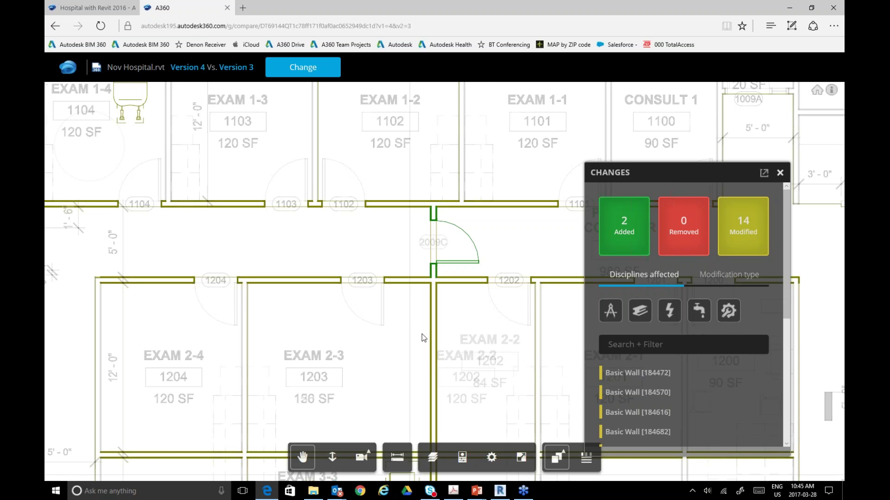
# Open the change details for room EXAM 2-3 1203 [199561]: area +36 ft², perimeter +6'
pyautogui.moveTo(442, 335); pyautogui.dragTo(495, 151)
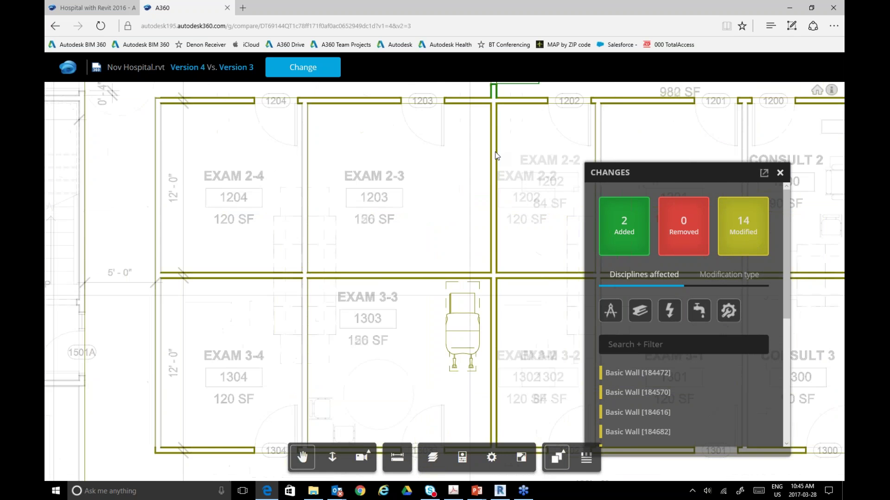
pyautogui.scroll(-2, 476, 168)
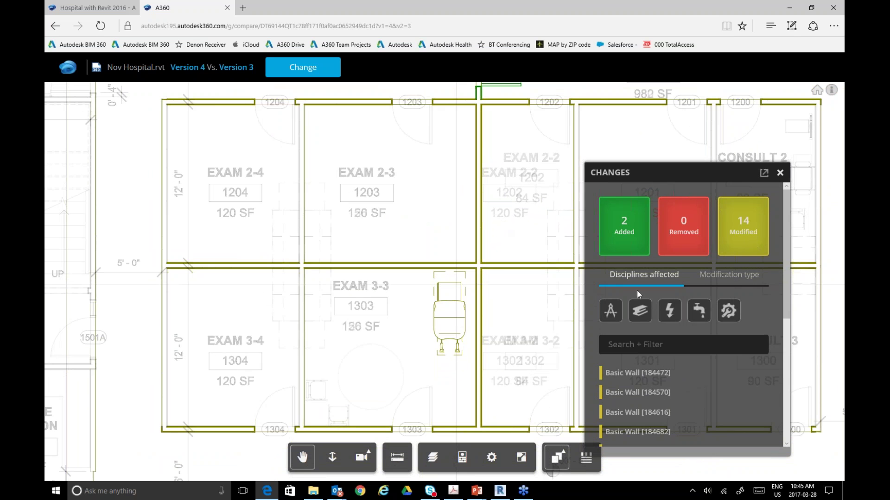
pyautogui.moveTo(790, 307); pyautogui.dragTo(791, 422)
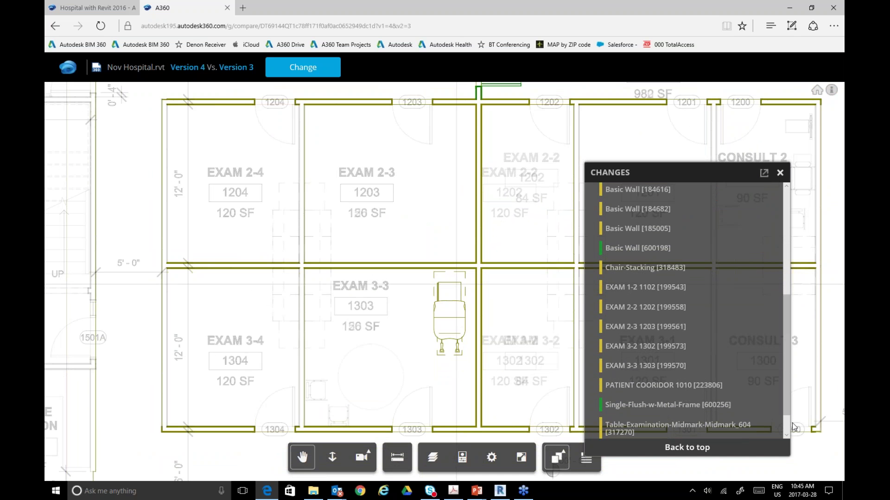
pyautogui.click(630, 329)
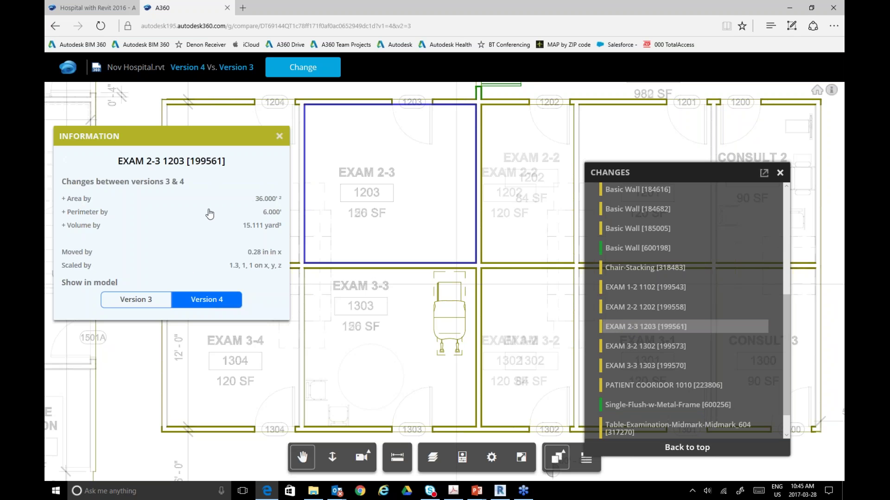
# Compare the room's extent in Version 3 and Version 4, then close its change details
pyautogui.click(136, 300)
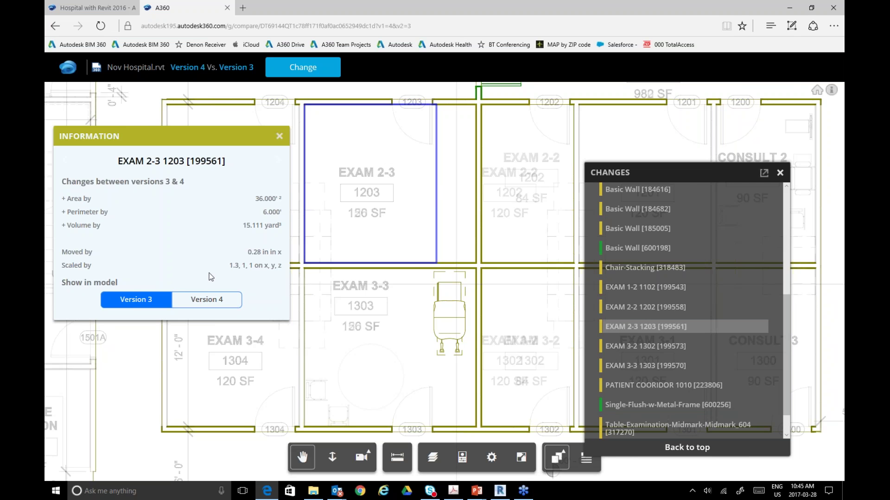
pyautogui.click(222, 302)
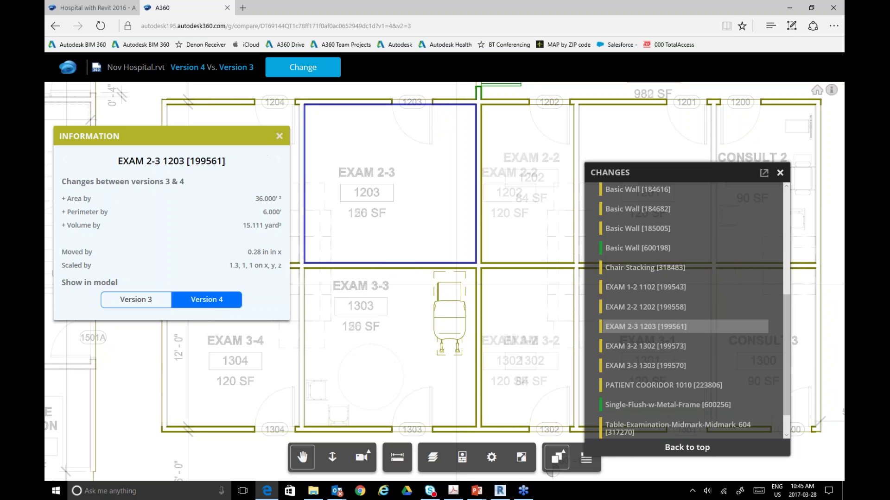
pyautogui.click(279, 137)
pyautogui.scroll(6, 747, 282)
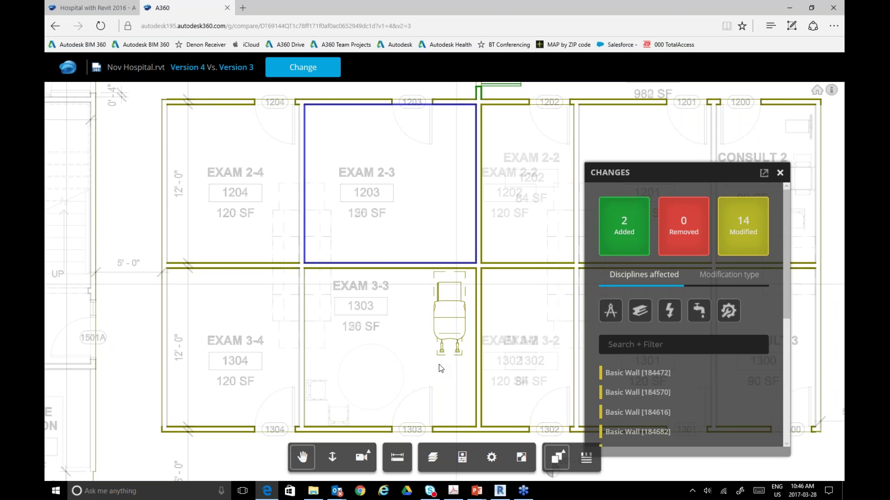
# Close the Changes list and the version comparison, returning to the marked-up V.3 model
pyautogui.click(782, 173)
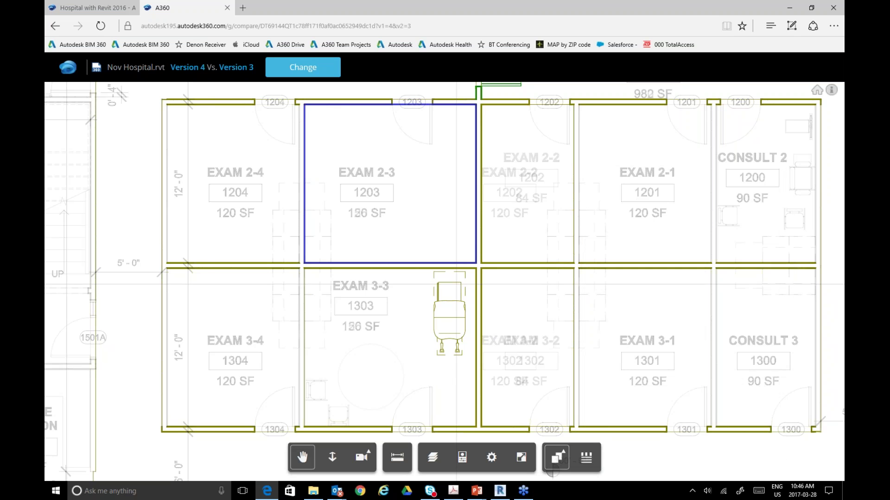
pyautogui.click(227, 8)
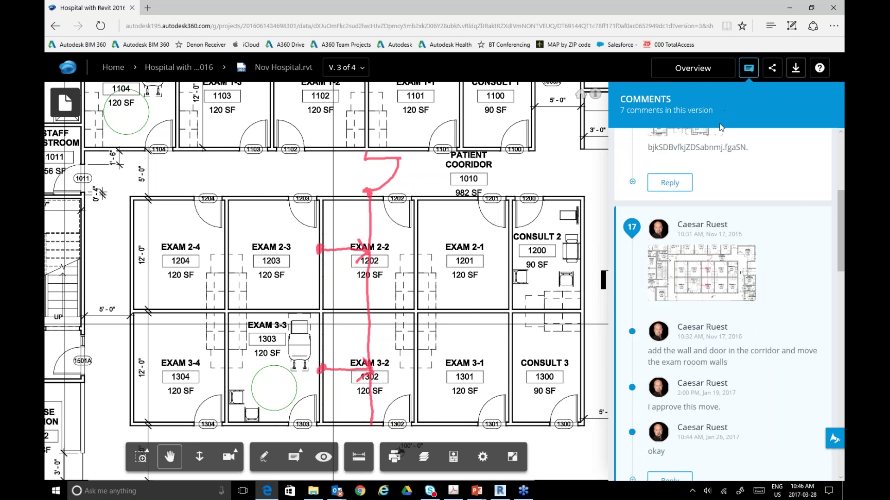
pyautogui.click(772, 68)
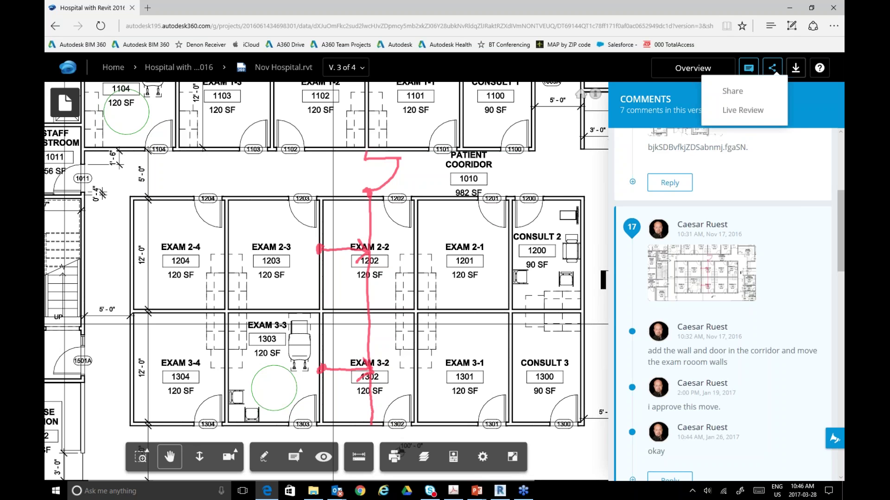
pyautogui.click(731, 94)
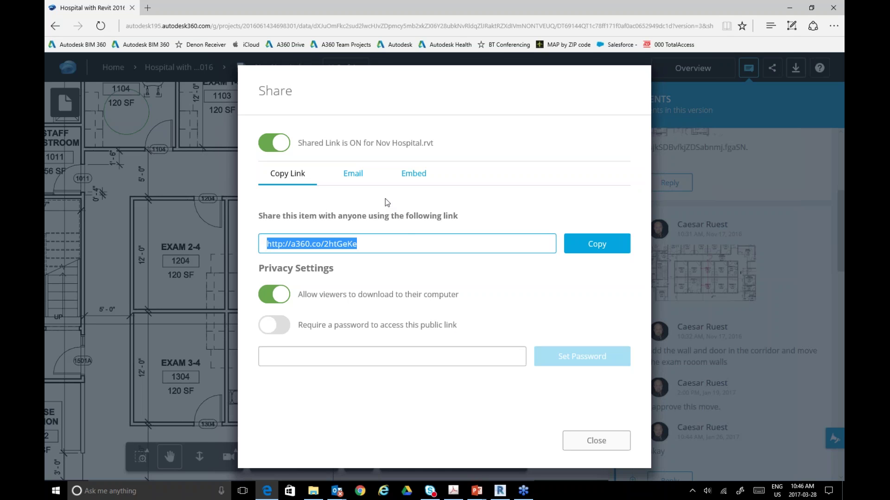
pyautogui.click(602, 444)
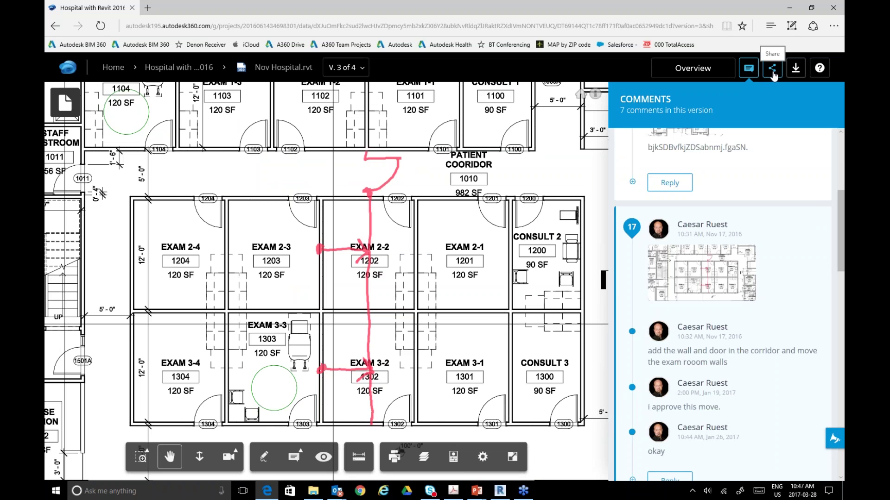
pyautogui.click(771, 70)
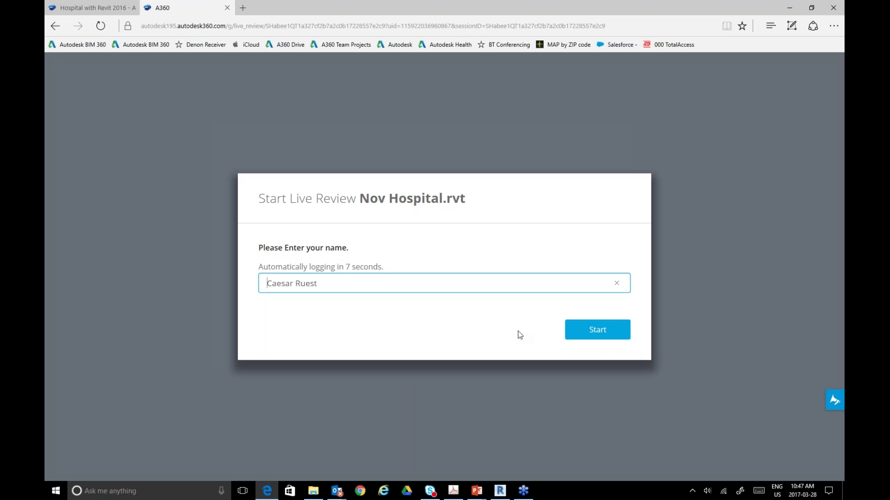
pyautogui.click(607, 334)
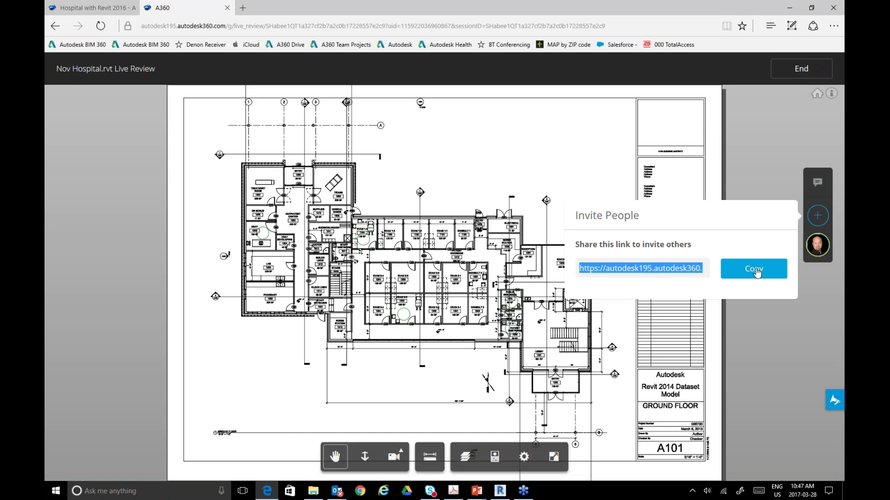
pyautogui.click(755, 272)
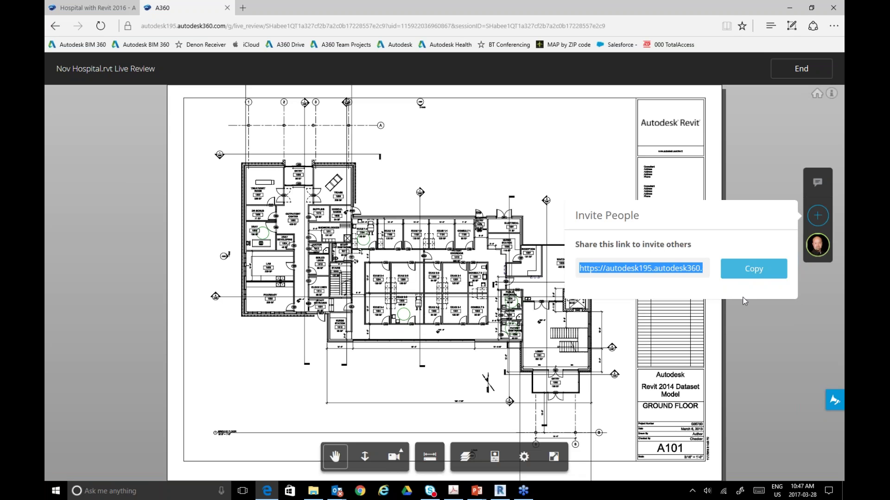
pyautogui.click(753, 273)
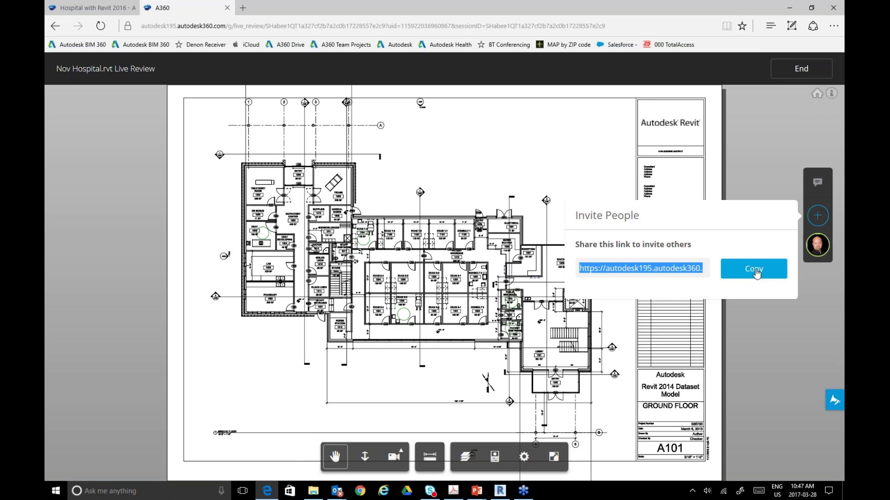
pyautogui.click(814, 222)
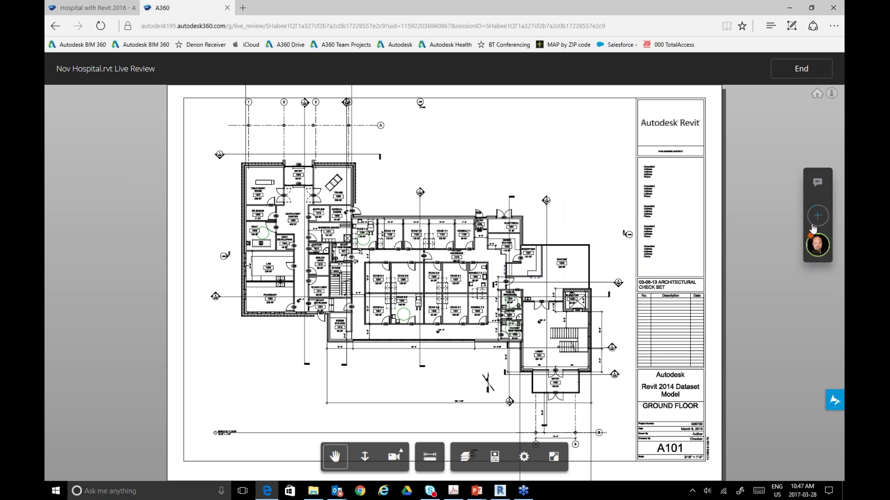
pyautogui.click(816, 220)
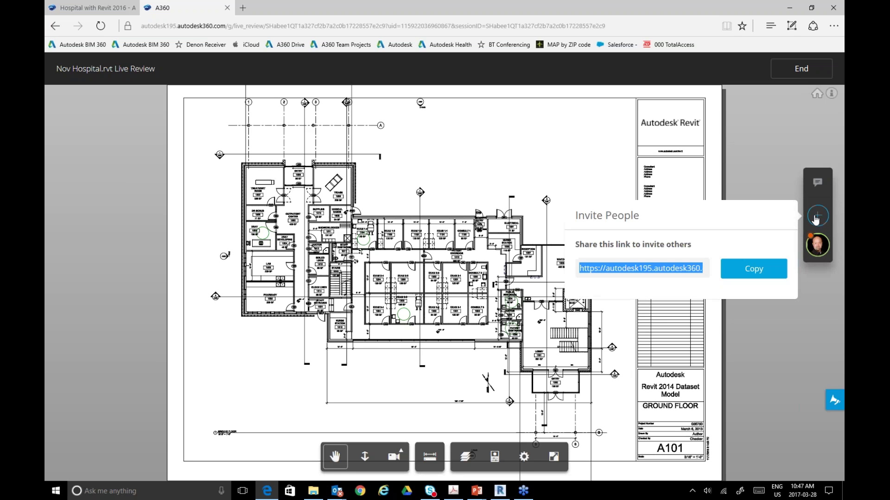
pyautogui.click(816, 218)
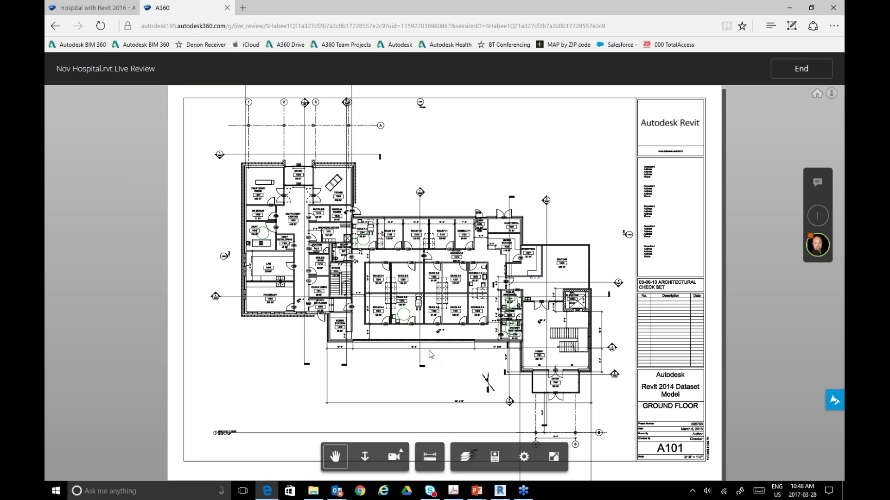
pyautogui.scroll(-3, 430, 352)
# Zoom into the EXAM 3 rooms and check properties of the patient corridor and Exam 3-1 door
pyautogui.scroll(5, 430, 356)
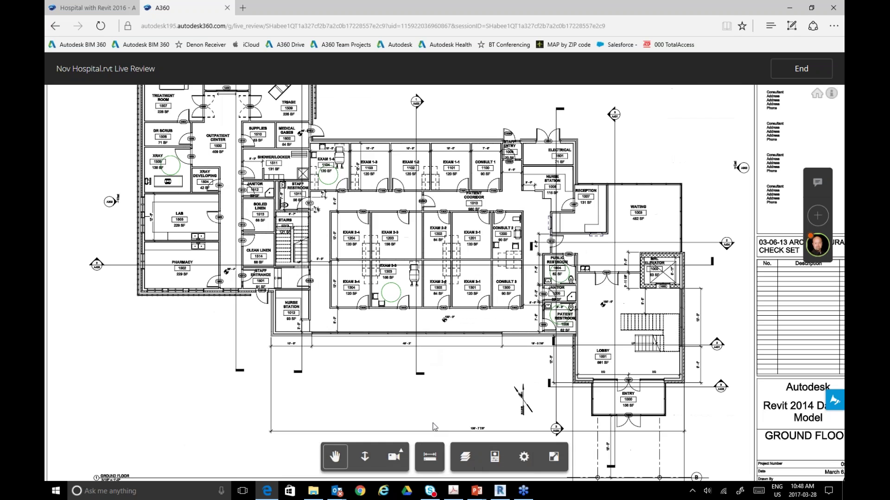
pyautogui.scroll(3, 498, 334)
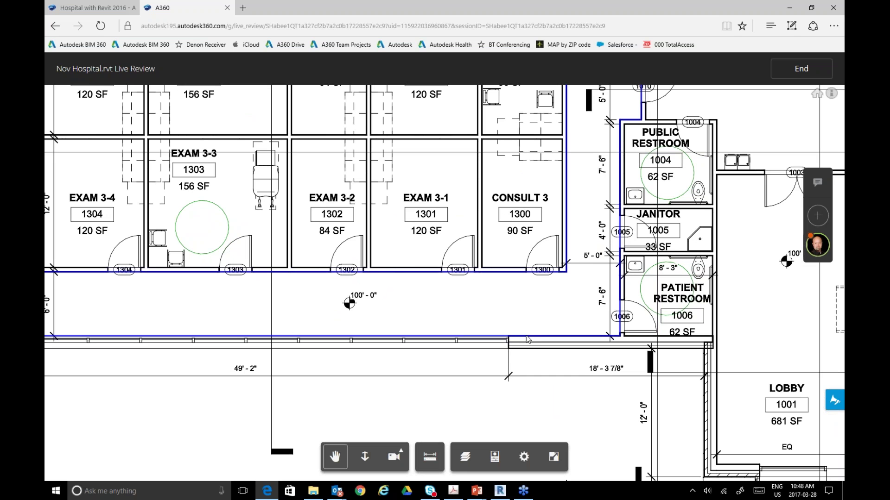
pyautogui.click(495, 458)
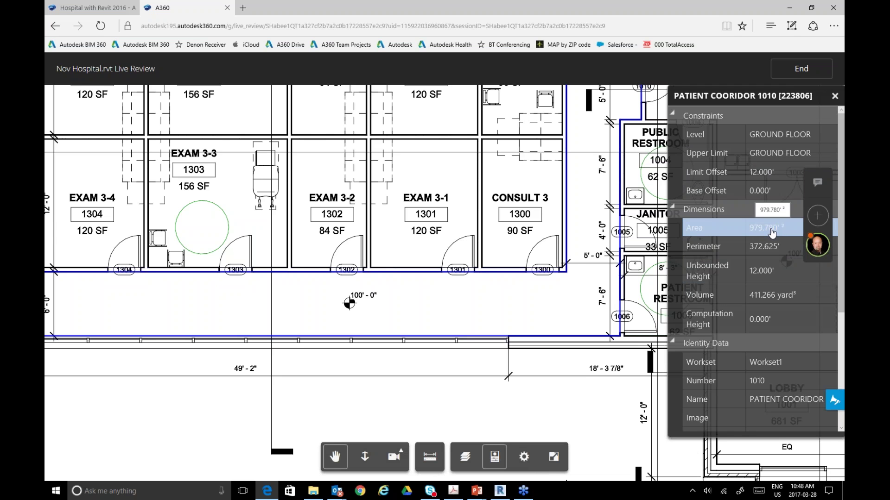
pyautogui.click(459, 243)
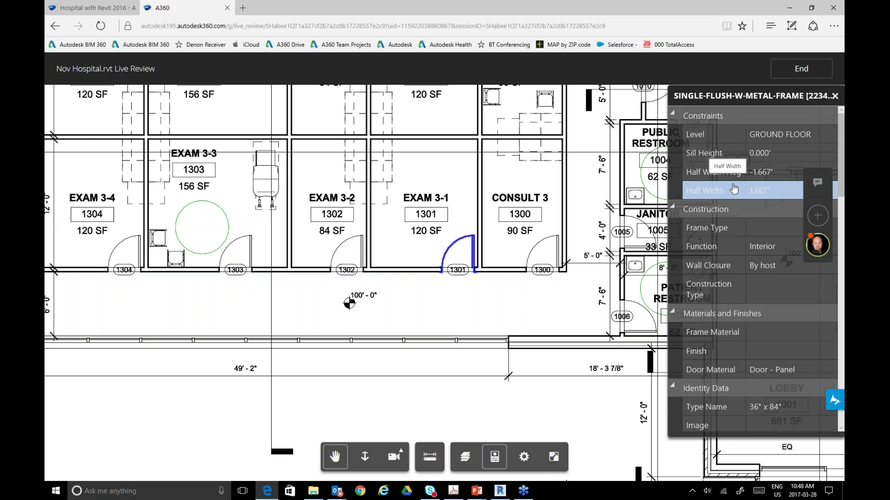
pyautogui.click(835, 97)
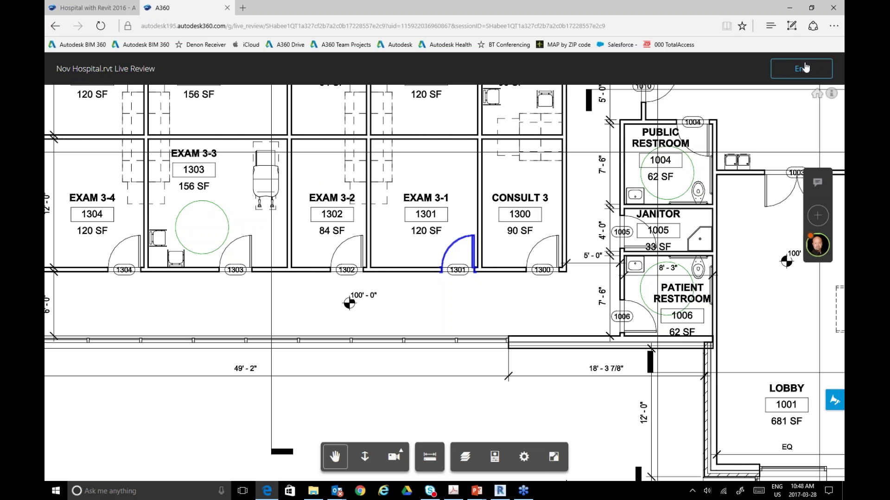
# End the live review, close its page, and return to the Hospital with Revit 2016 folder
pyautogui.click(798, 74)
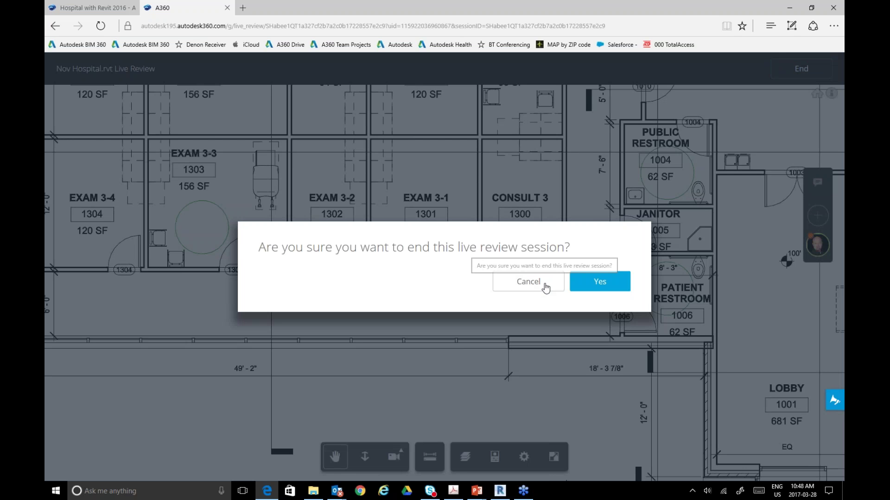
pyautogui.click(597, 282)
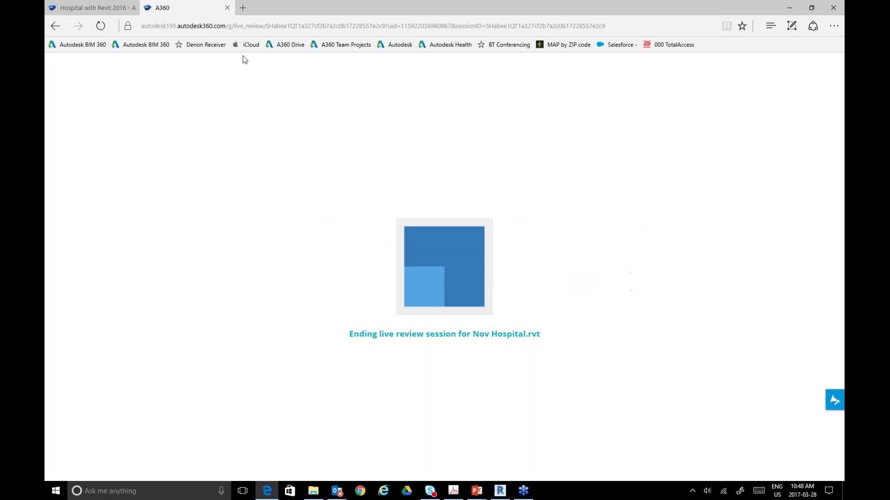
pyautogui.click(227, 8)
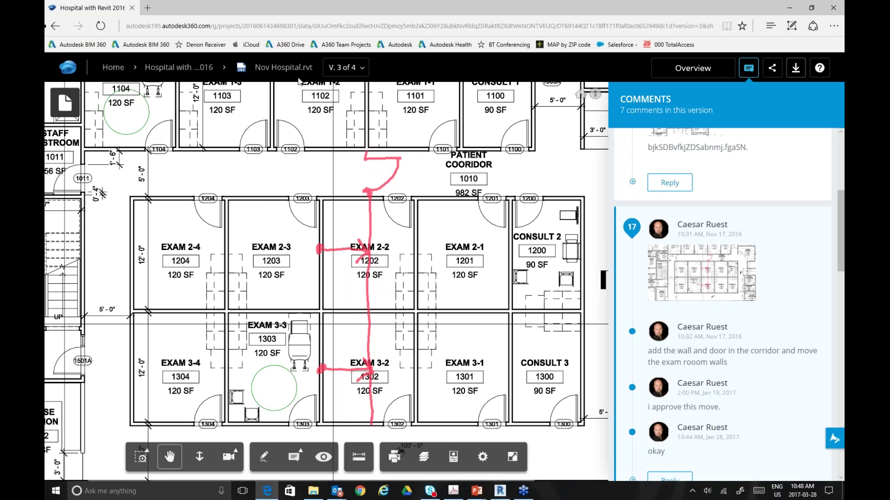
pyautogui.click(177, 72)
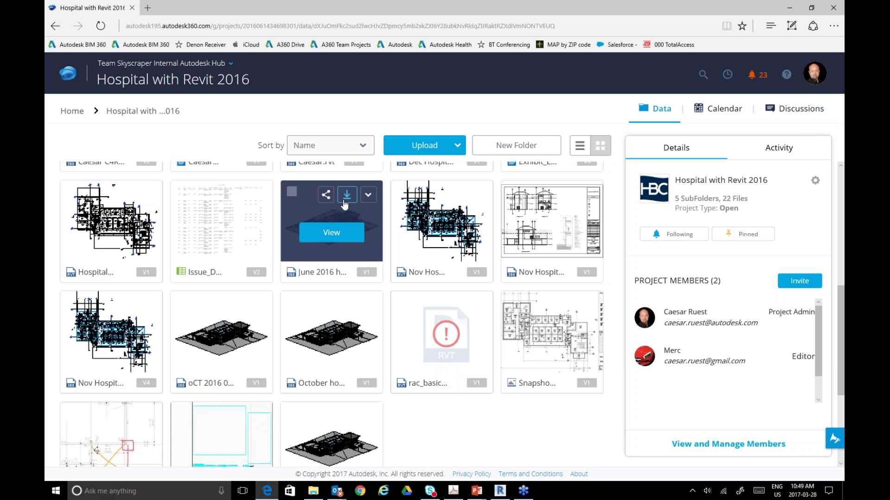
pyautogui.moveTo(461, 248)
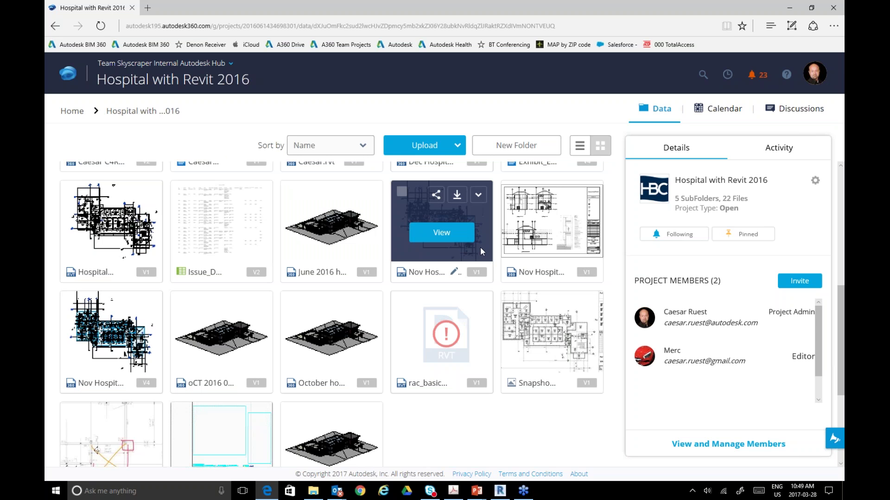
pyautogui.moveTo(531, 255)
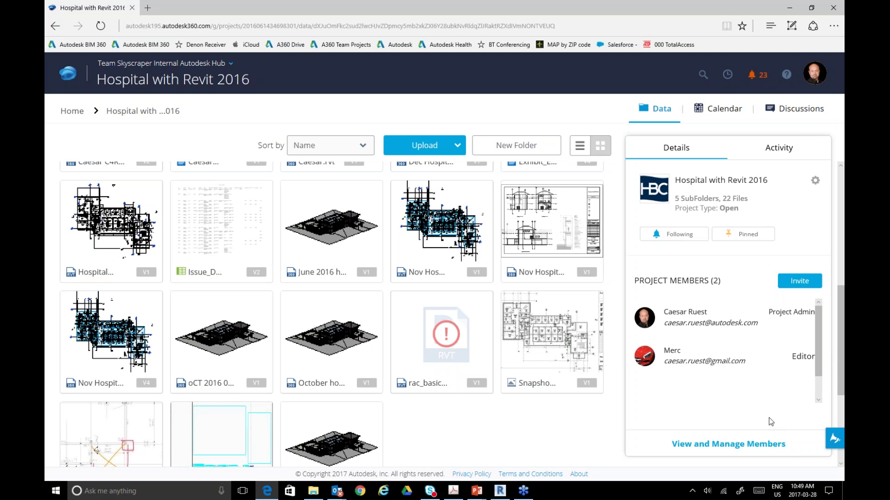
# Open View and Manage Members for the Hospital project and start an invite
pyautogui.click(738, 444)
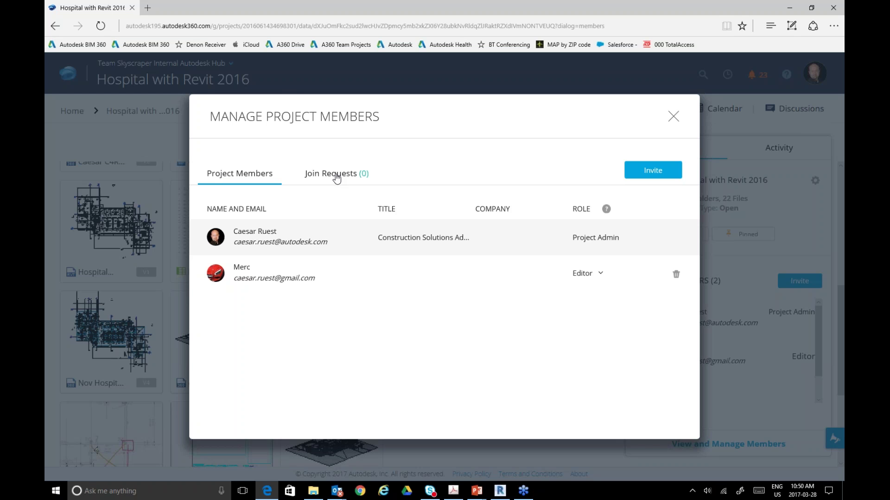
pyautogui.click(657, 172)
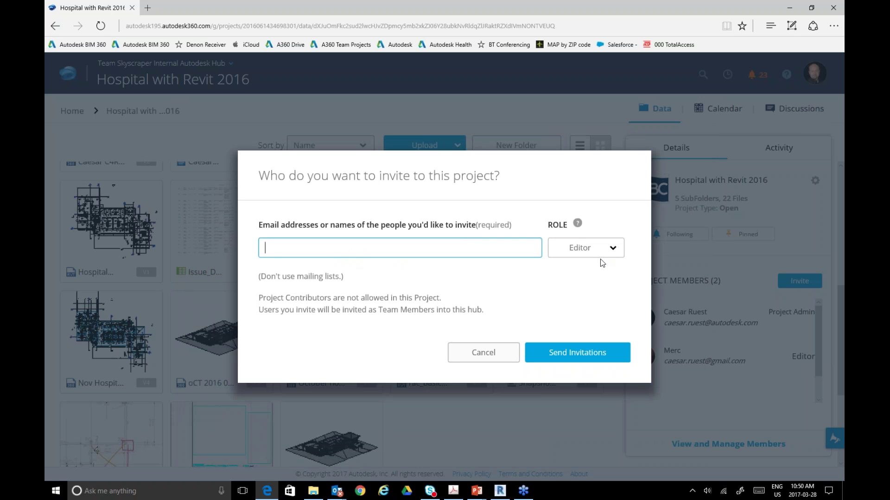
# Review the project role access levels chart, then dismiss it
pyautogui.click(577, 223)
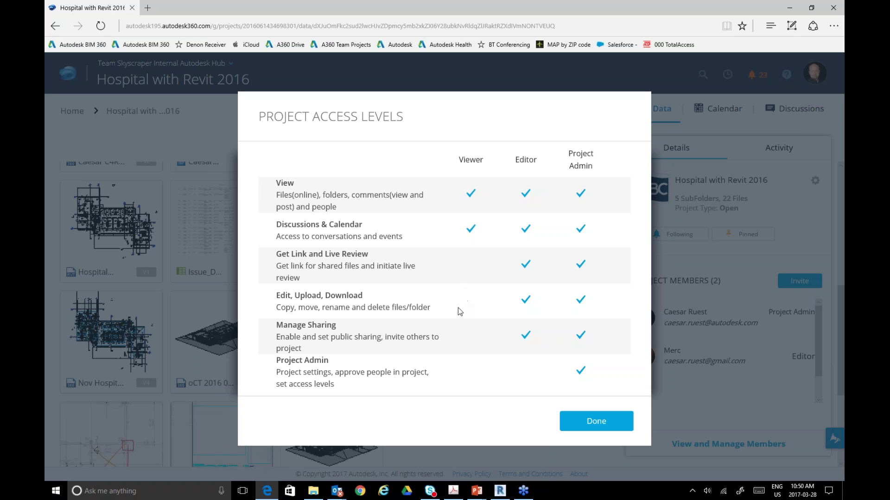
pyautogui.click(612, 423)
pyautogui.click(483, 353)
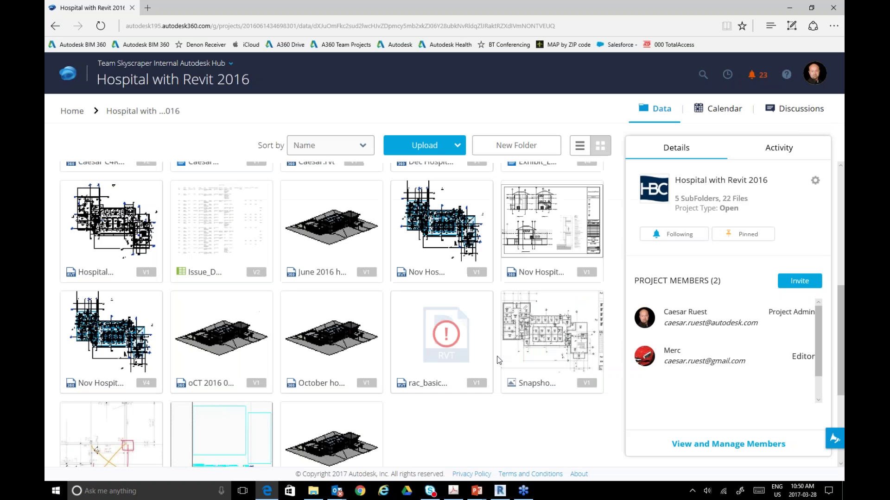
pyautogui.moveTo(562, 327)
pyautogui.moveTo(560, 391)
pyautogui.moveTo(533, 392)
pyautogui.moveTo(476, 497)
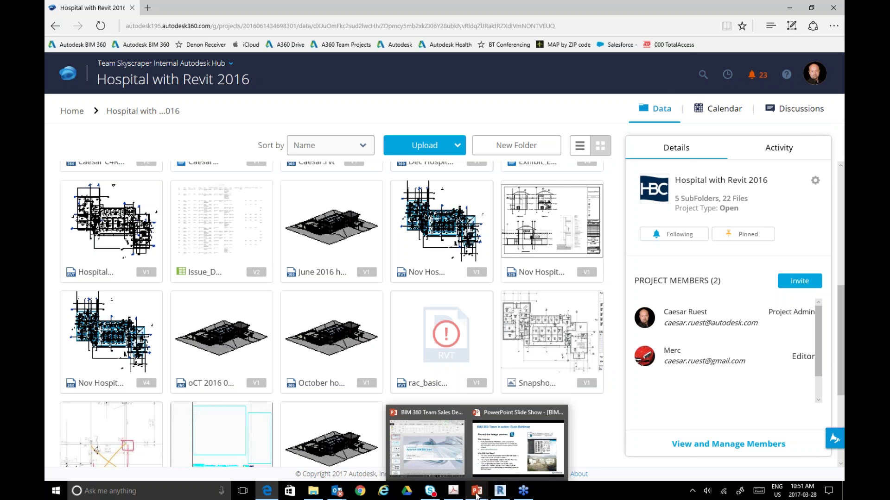
# Switch to BIM 360 Team Sales Deck.pptx and go to slide 9, '360 Services: Spanning the Building Lifecycle'
pyautogui.click(444, 466)
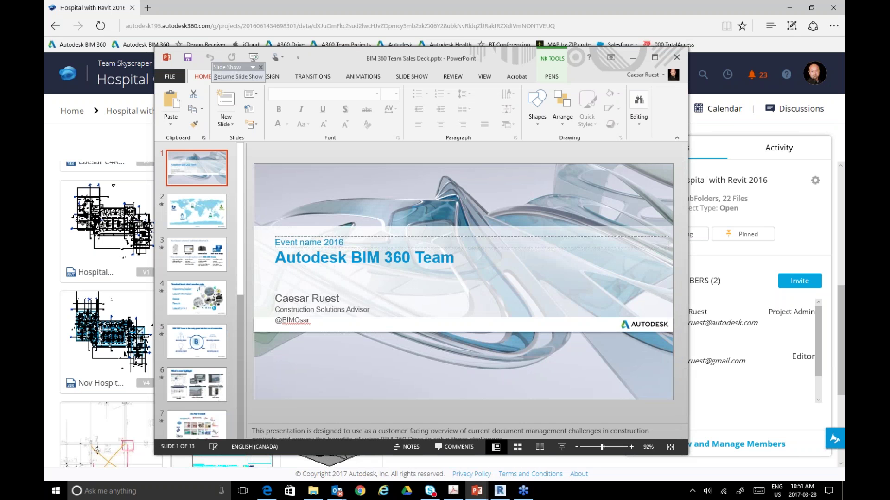
pyautogui.scroll(-4, 197, 292)
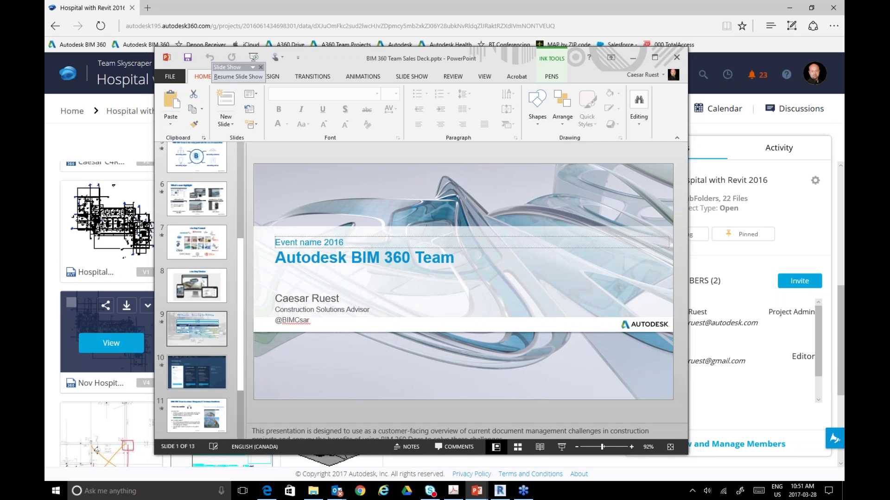
pyautogui.click(196, 329)
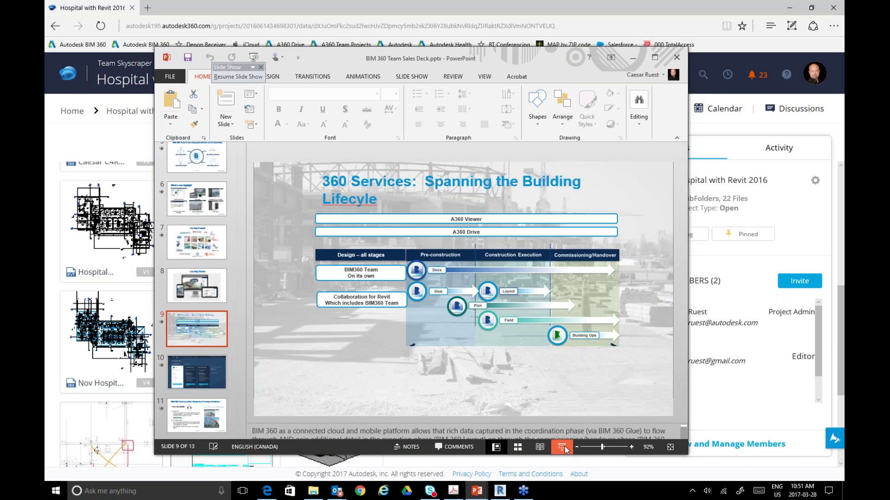